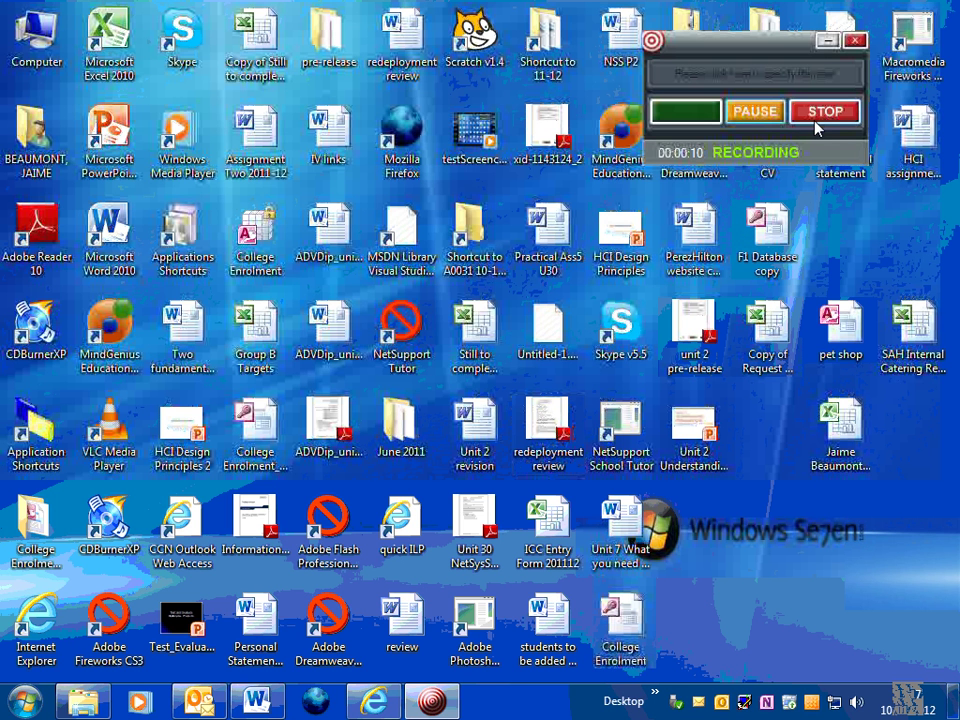
- Minimise the screen recorder, launch Internet Explorer on the Blackboard home page and maximise its window
left_click(827, 40)
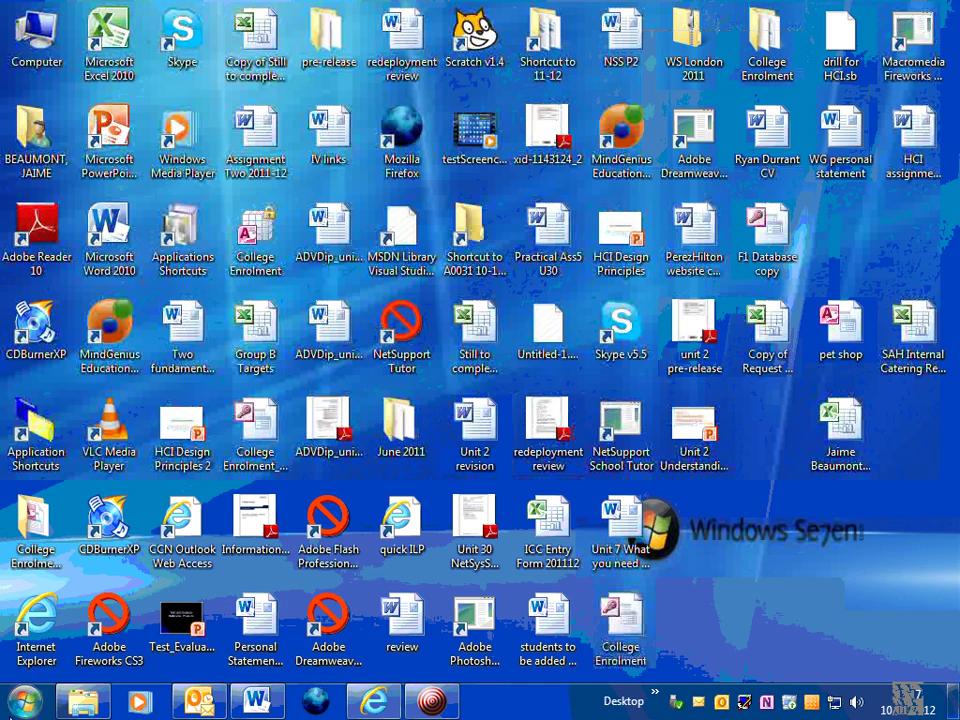
key("super")
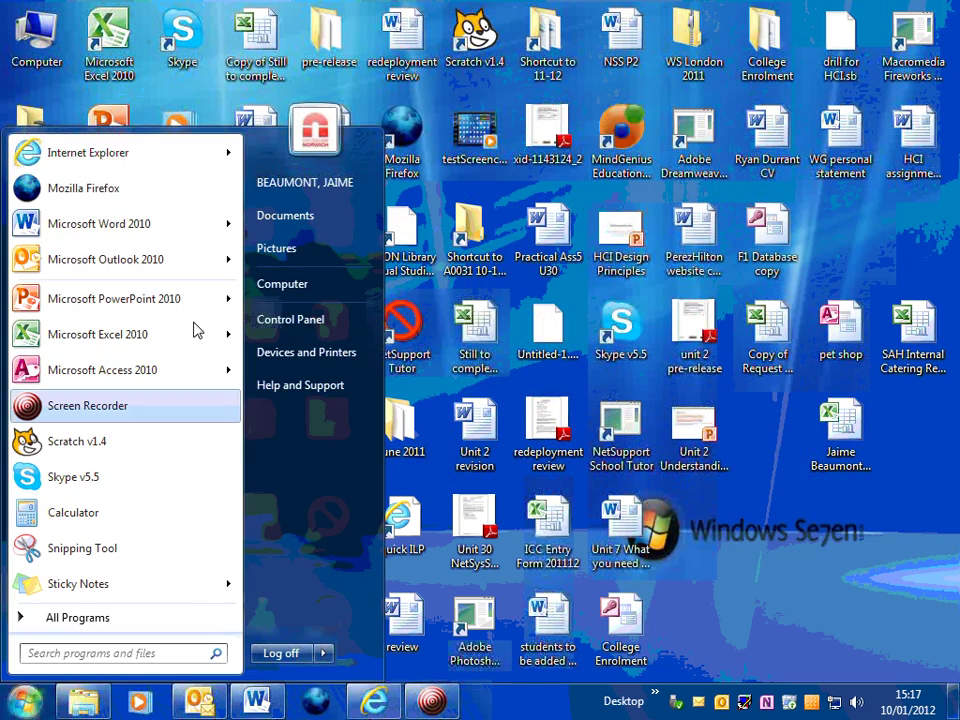
left_click(152, 150)
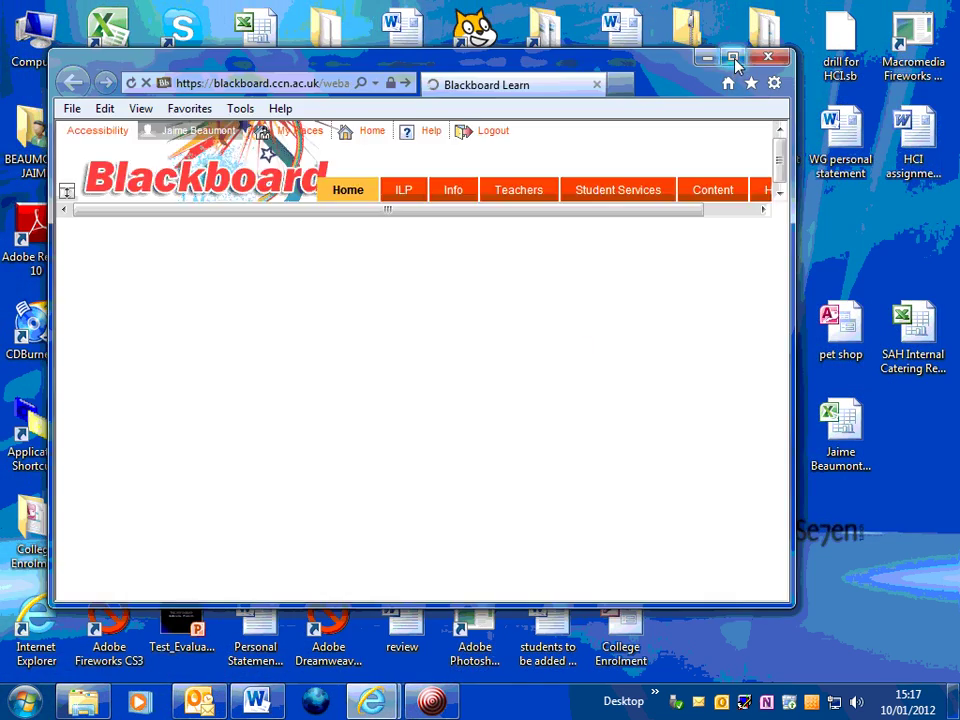
left_click(732, 58)
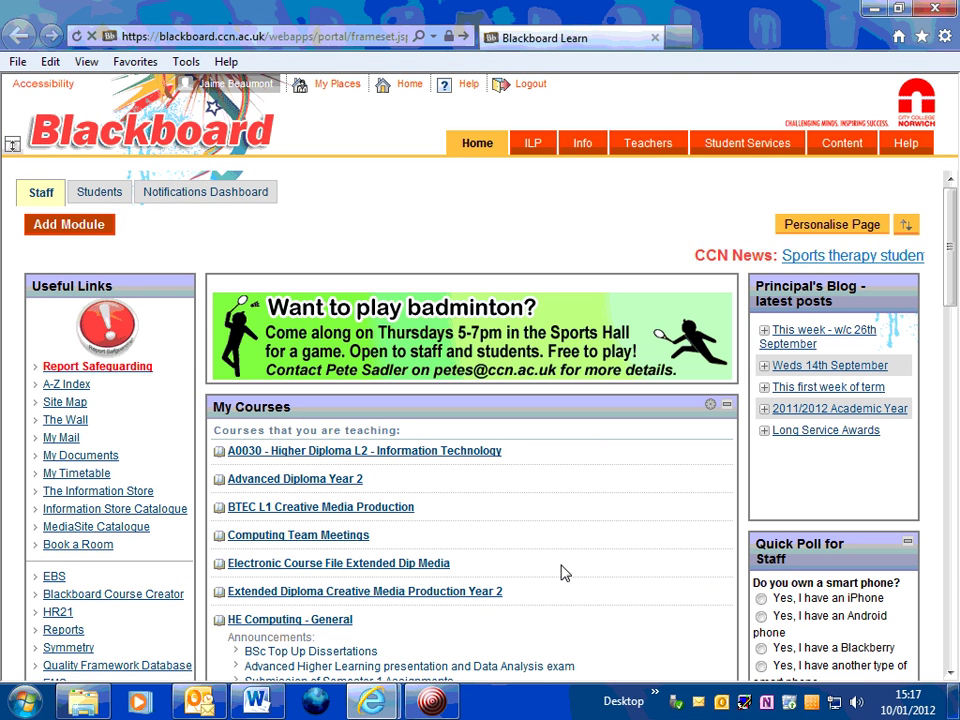
- Open the IT Advanced Diploma Level-3 2010-12 course and go to Unit 4: Creating Technology Solutions in the PRINCIPAL LEARNING UNITS course materials
scroll(565, 566, "down", 3)
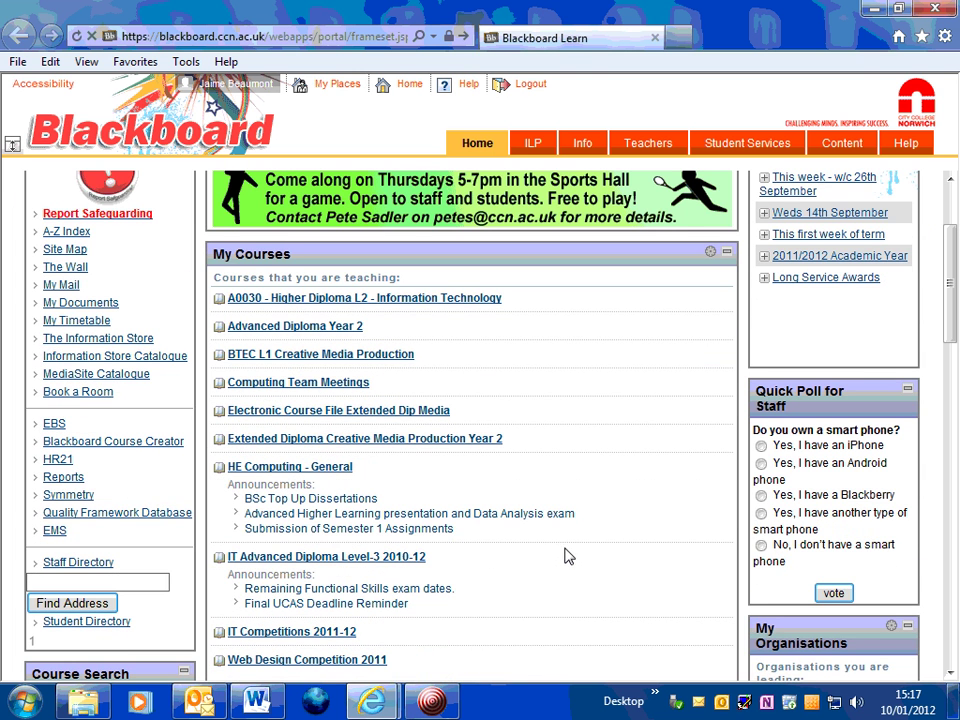
left_click(352, 556)
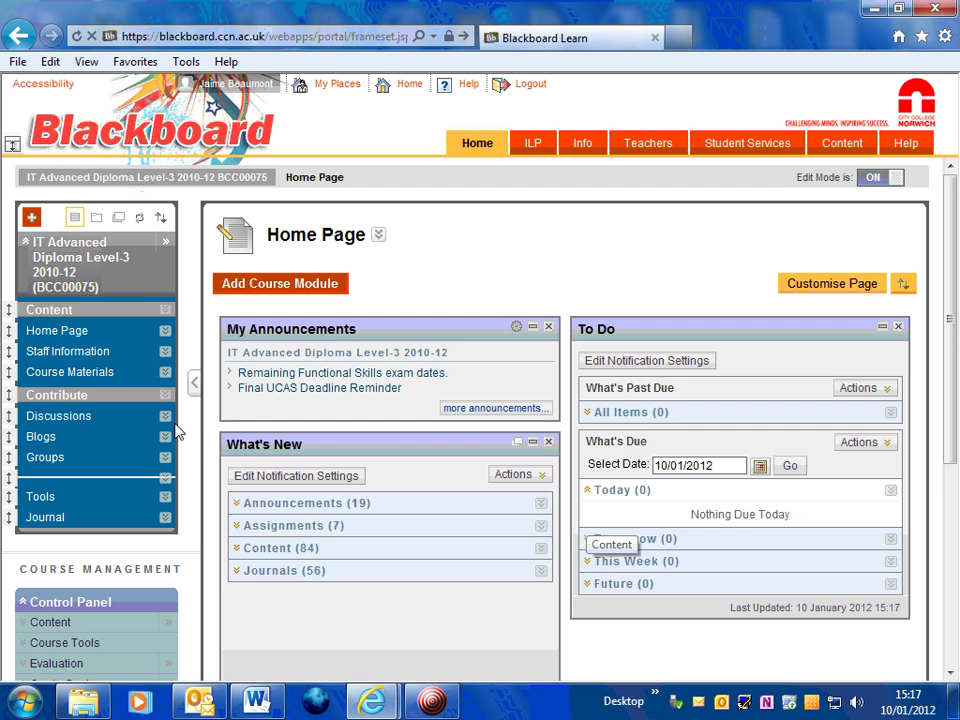
left_click(128, 377)
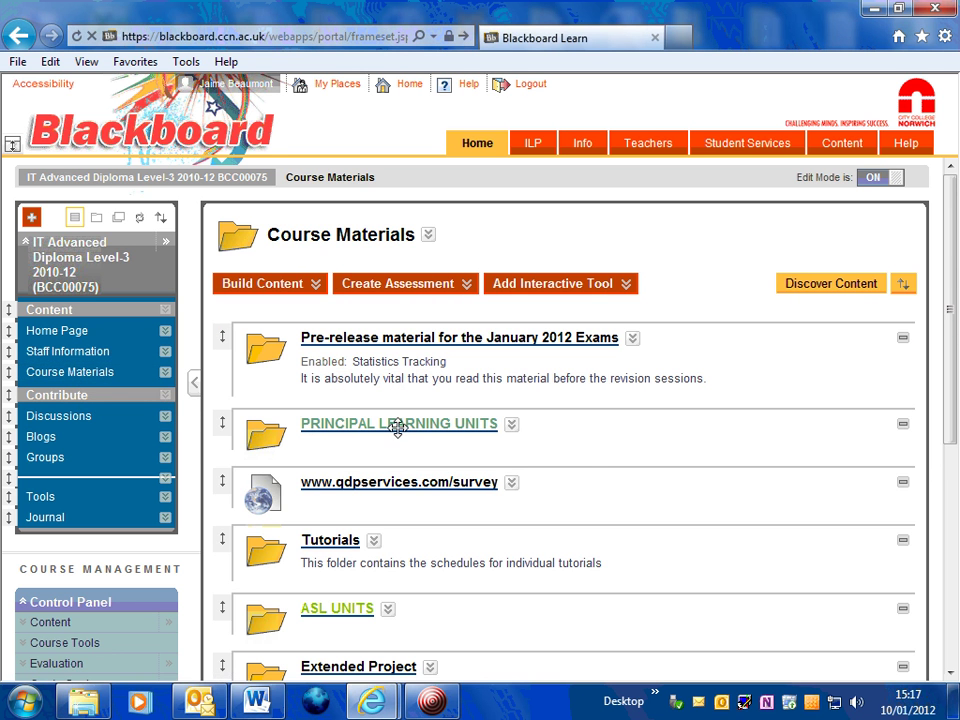
left_click(377, 428)
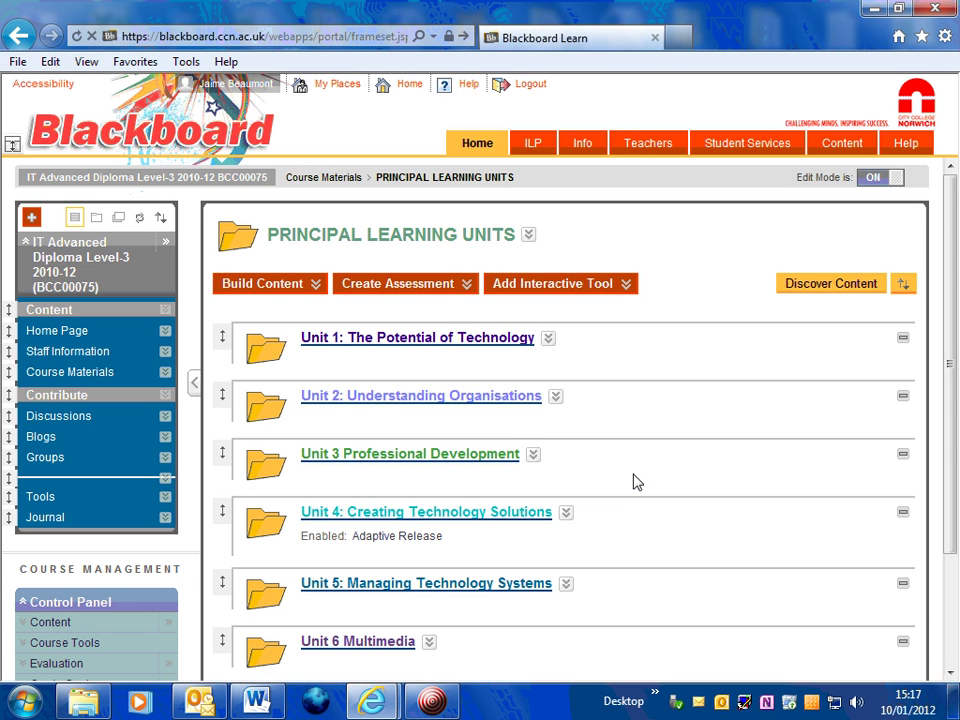
scroll(634, 481, "down", 3)
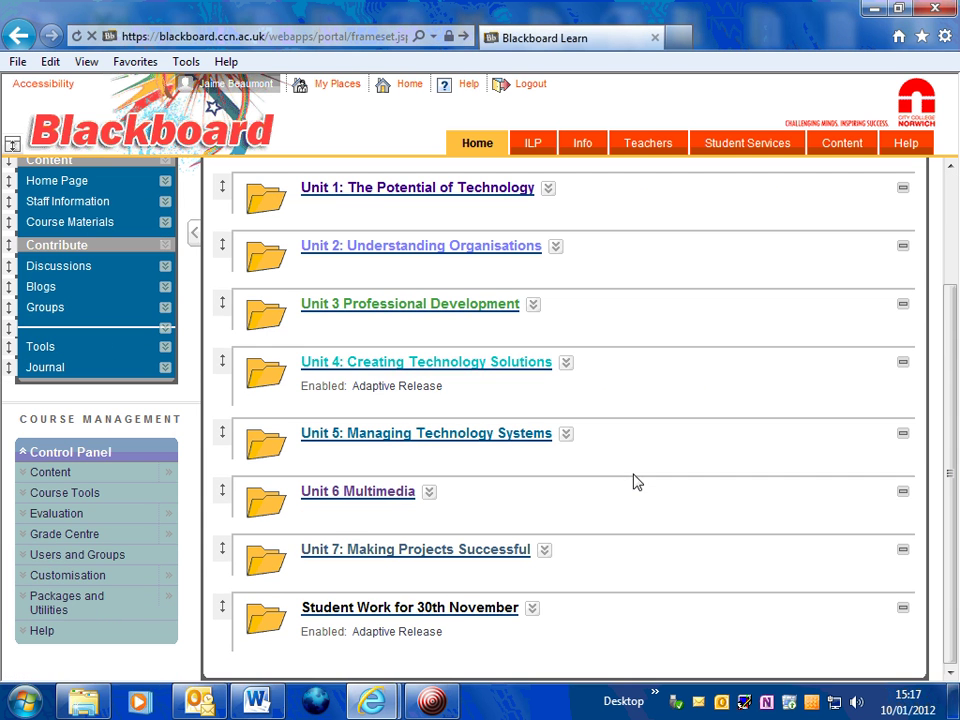
left_click(418, 372)
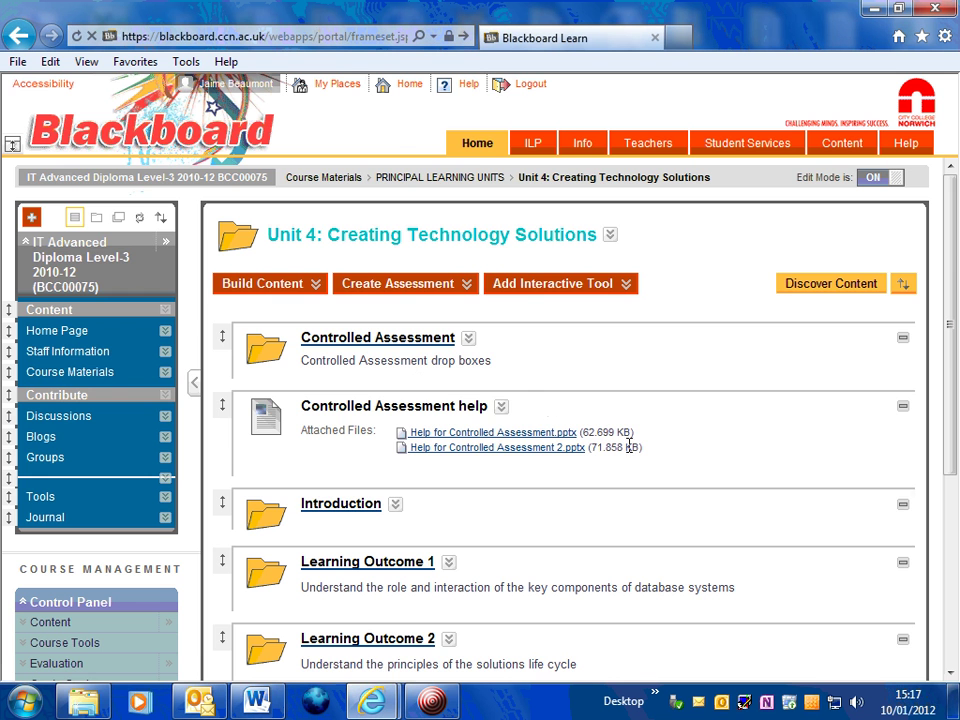
- Open the Importing folder inside Learning Outcome 3
scroll(563, 506, "down", 5)
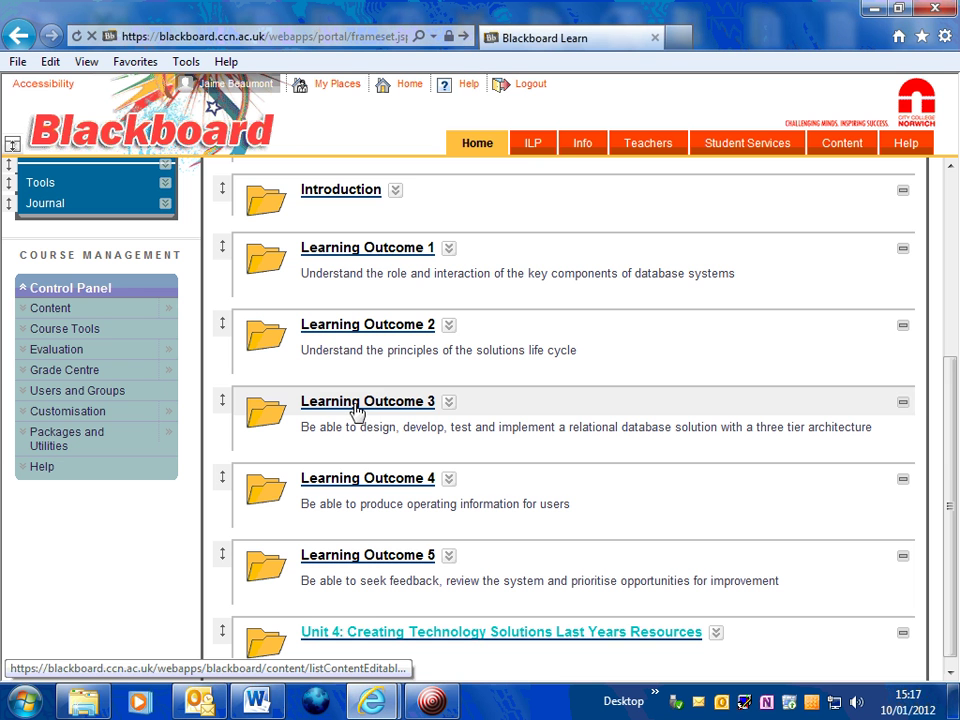
left_click(354, 406)
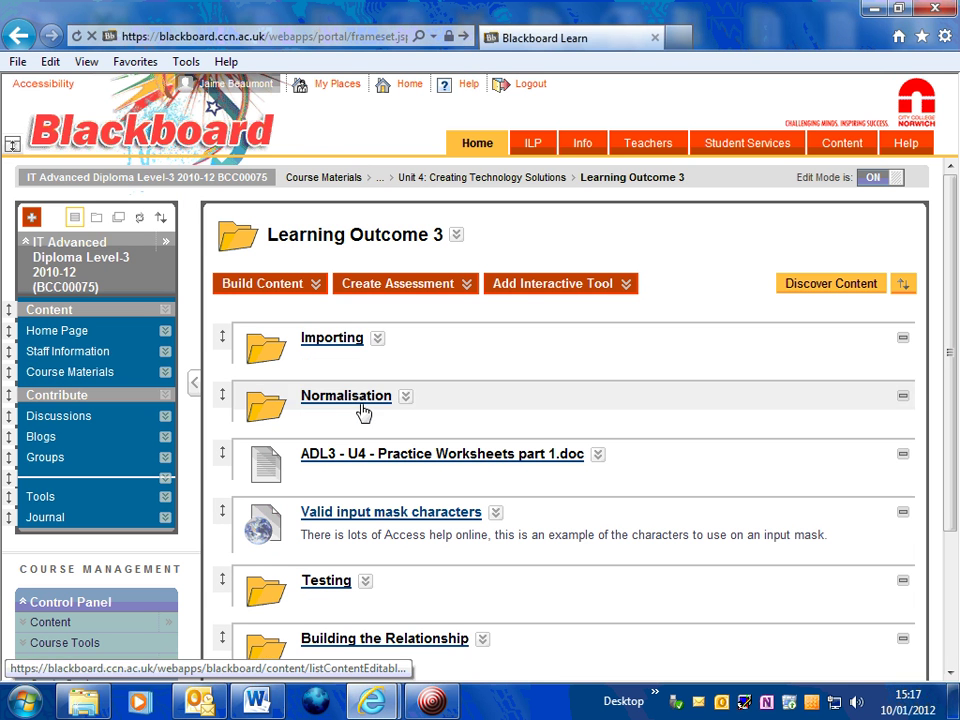
left_click(332, 340)
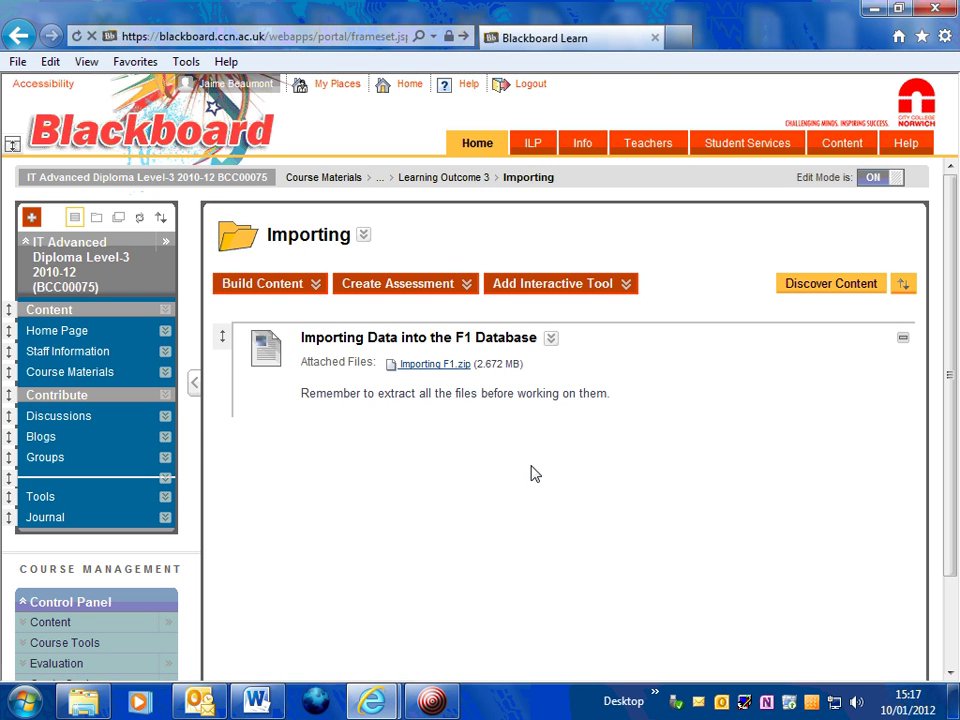
- Save the attached Importing F1.zip file and open the downloaded archive
left_click(436, 366)
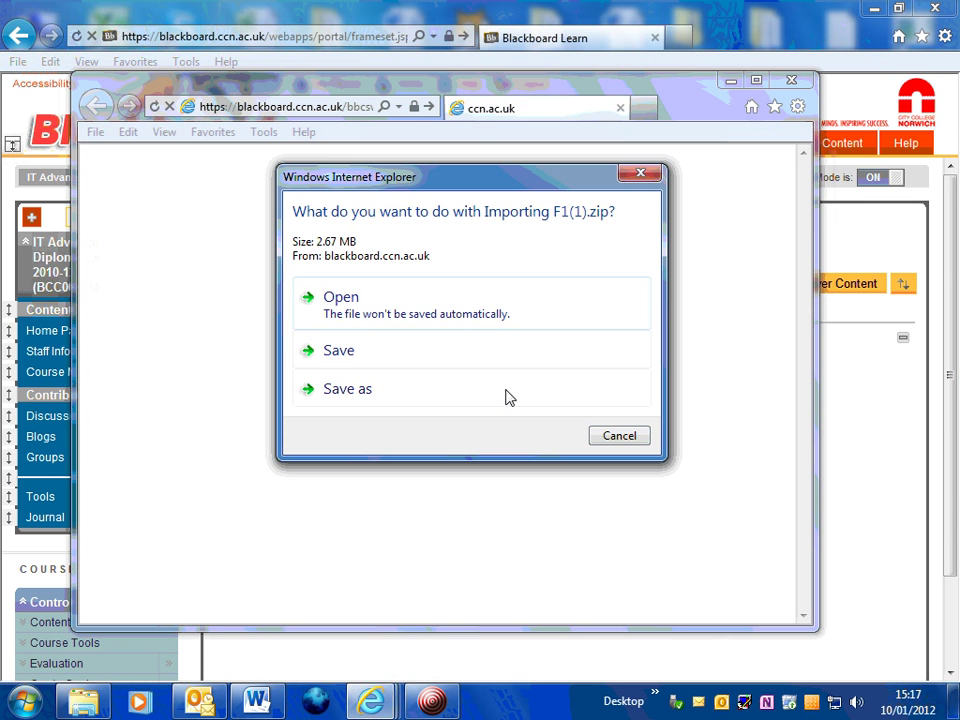
left_click(368, 360)
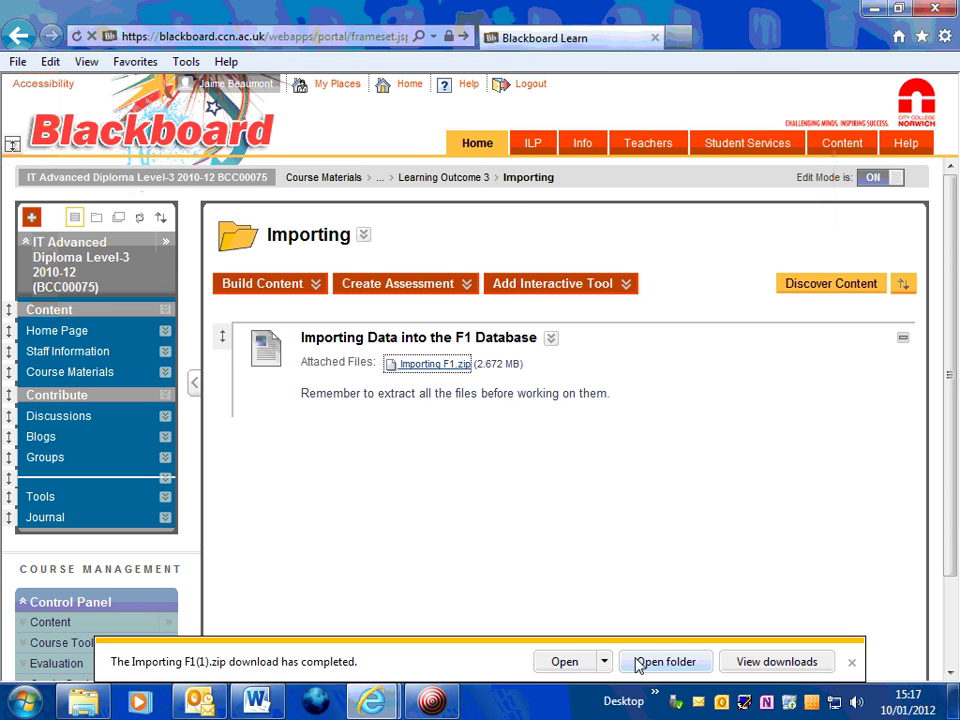
left_click(567, 666)
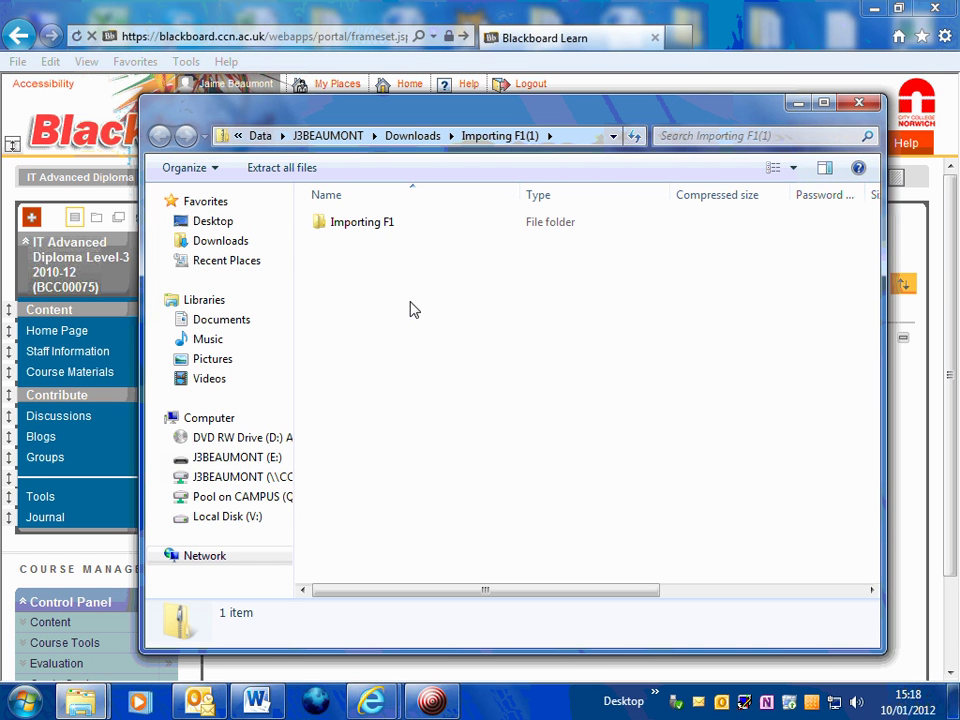
- Start extracting all files from the archive and browse to the E: drive under Computer for the destination
left_click(283, 170)
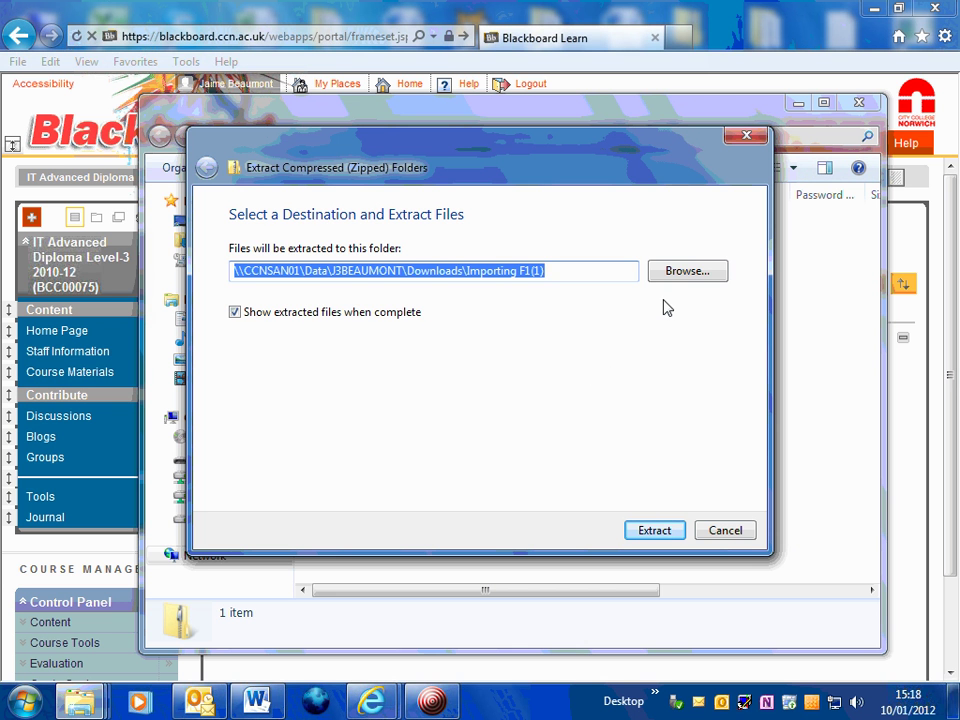
left_click(686, 271)
left_click(646, 350)
left_click_drag(604, 338, 607, 357)
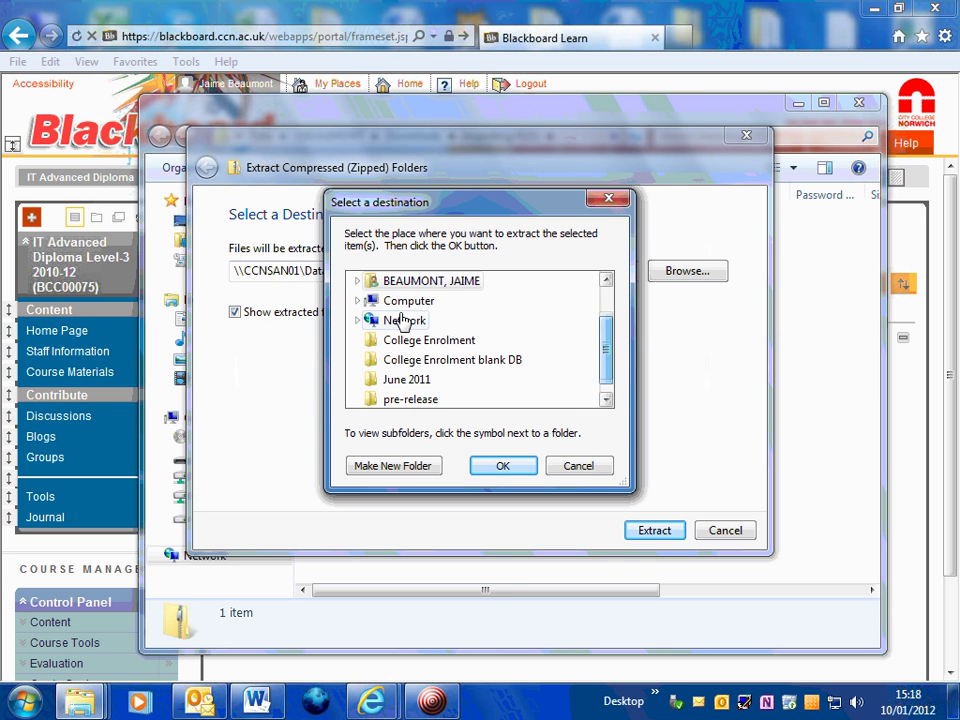
left_click(368, 302)
left_click(369, 301)
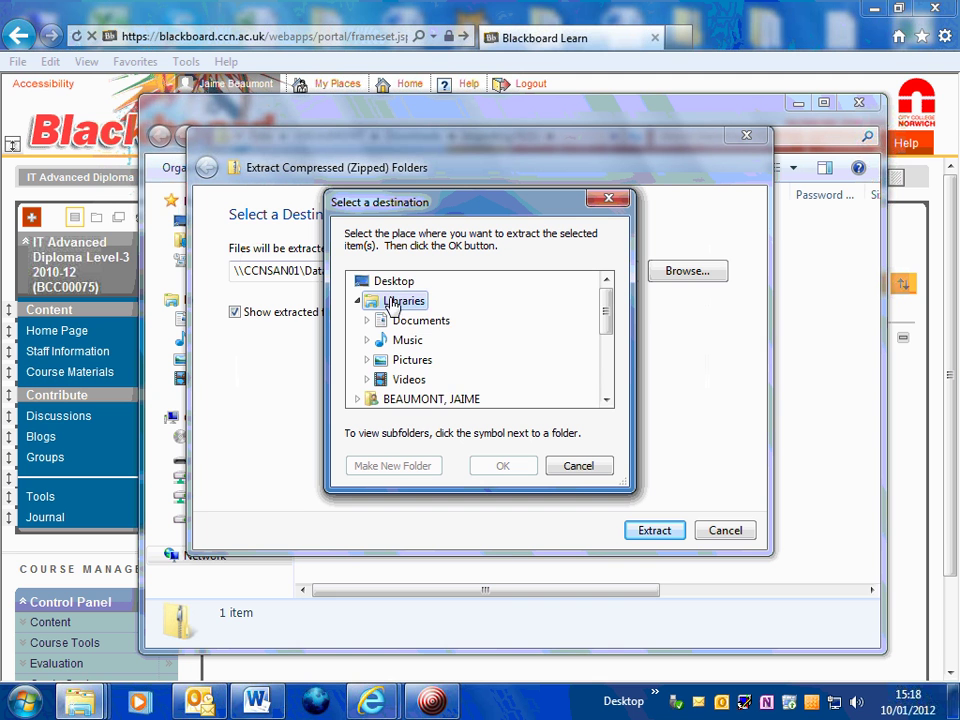
left_click_drag(605, 318, 608, 358)
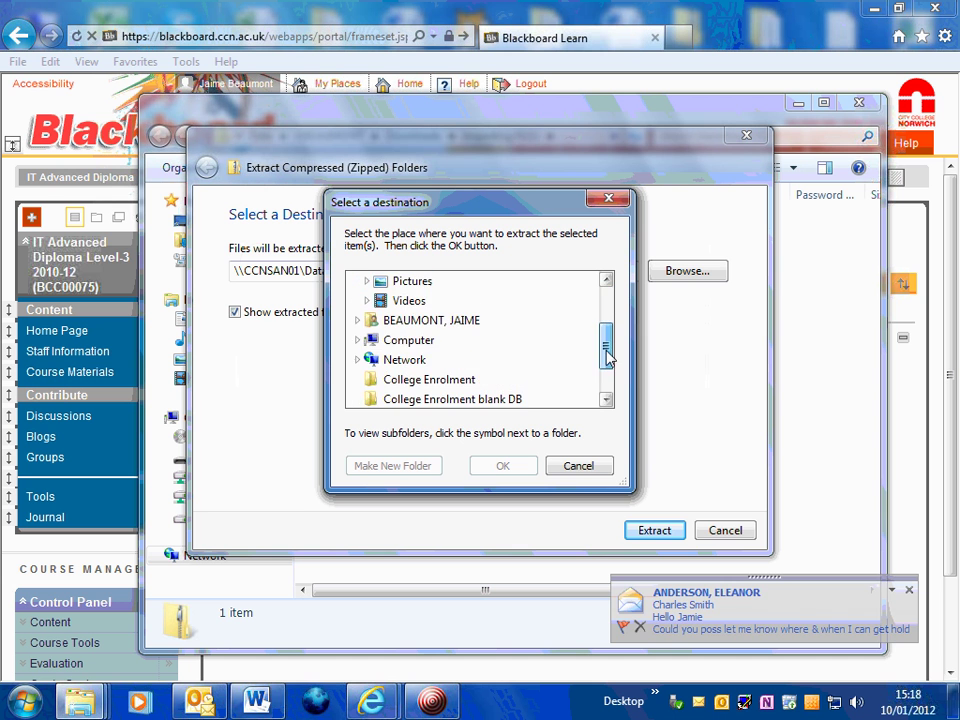
double_click(407, 343)
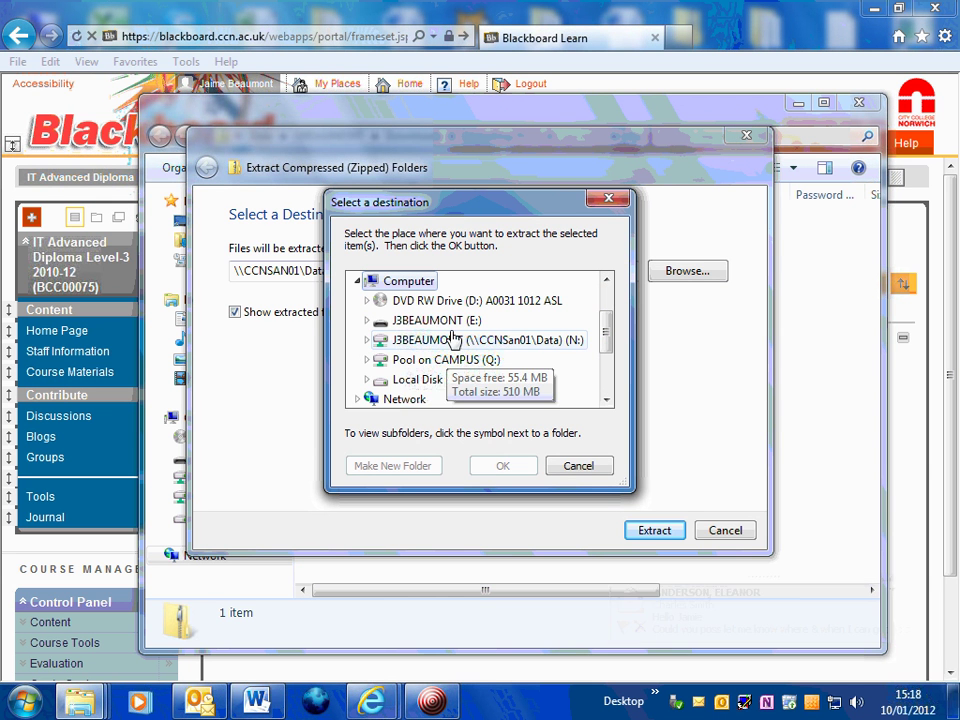
double_click(437, 320)
- Expand the COMP 2011-12 folder and its Unit 4 - Creating Technology Systems subfolder in the destination tree
scroll(610, 309, "down", 1)
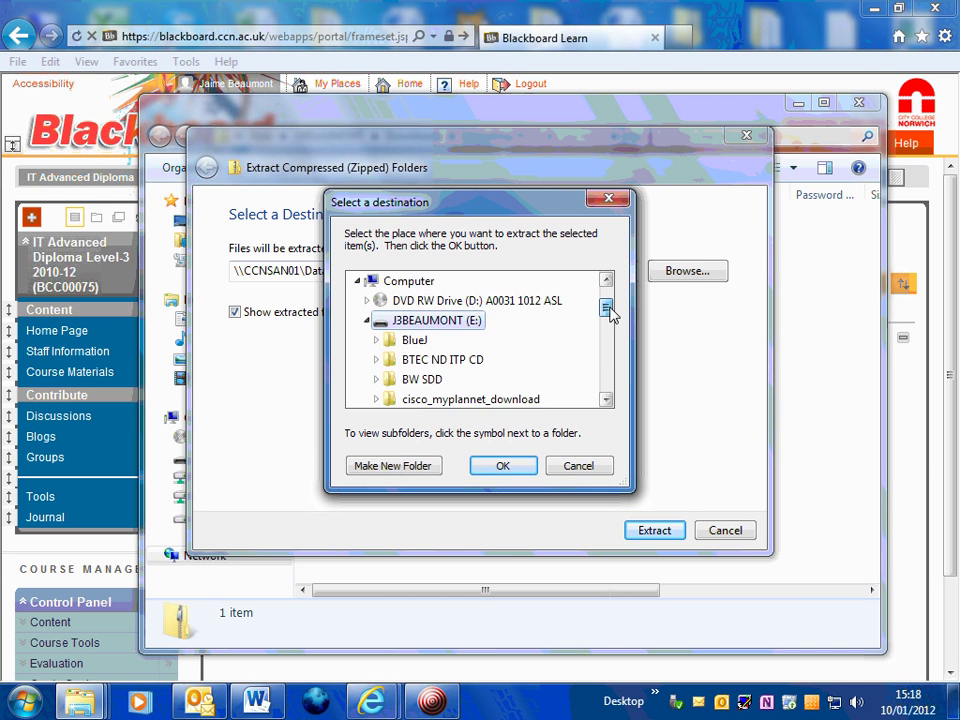
left_click_drag(612, 314, 606, 332)
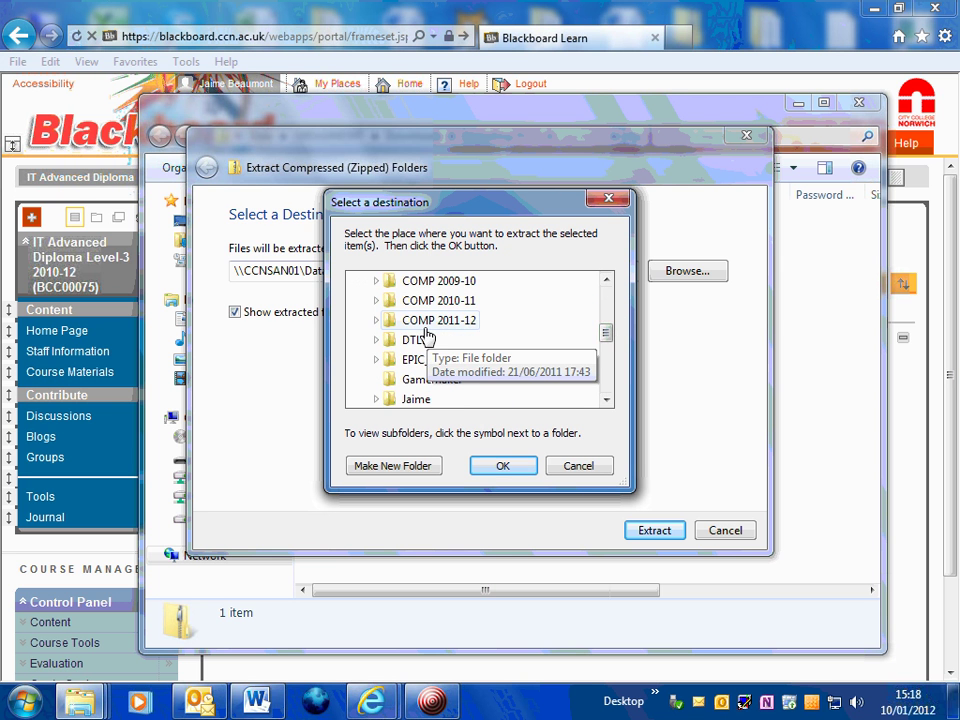
scroll(420, 355, "up", 3)
left_click(440, 377)
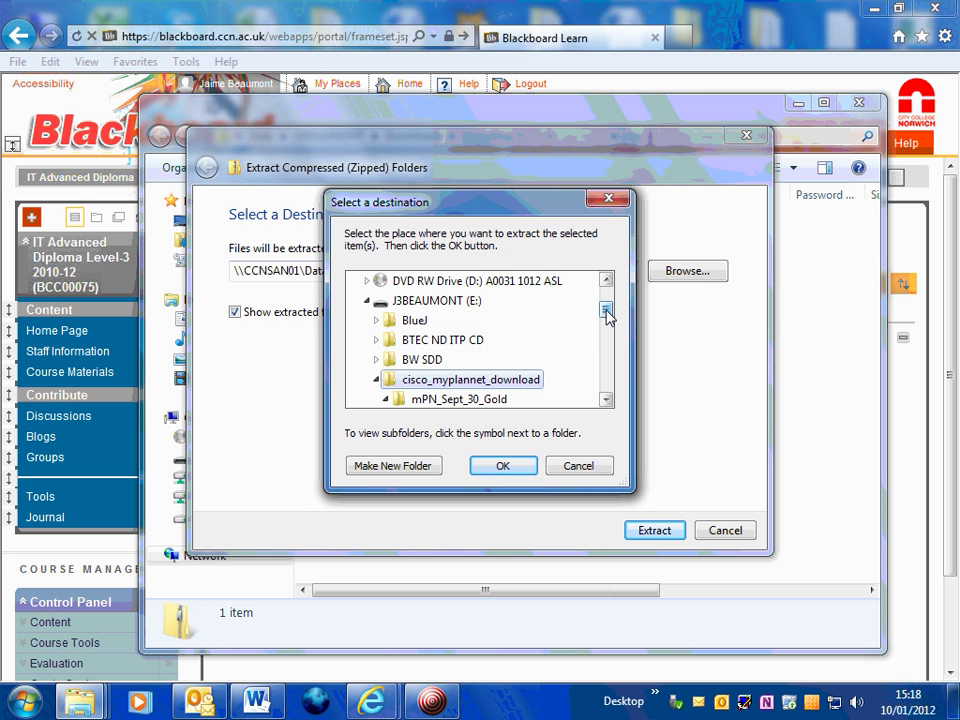
left_click_drag(609, 306, 510, 339)
double_click(448, 322)
left_click_drag(607, 322, 528, 360)
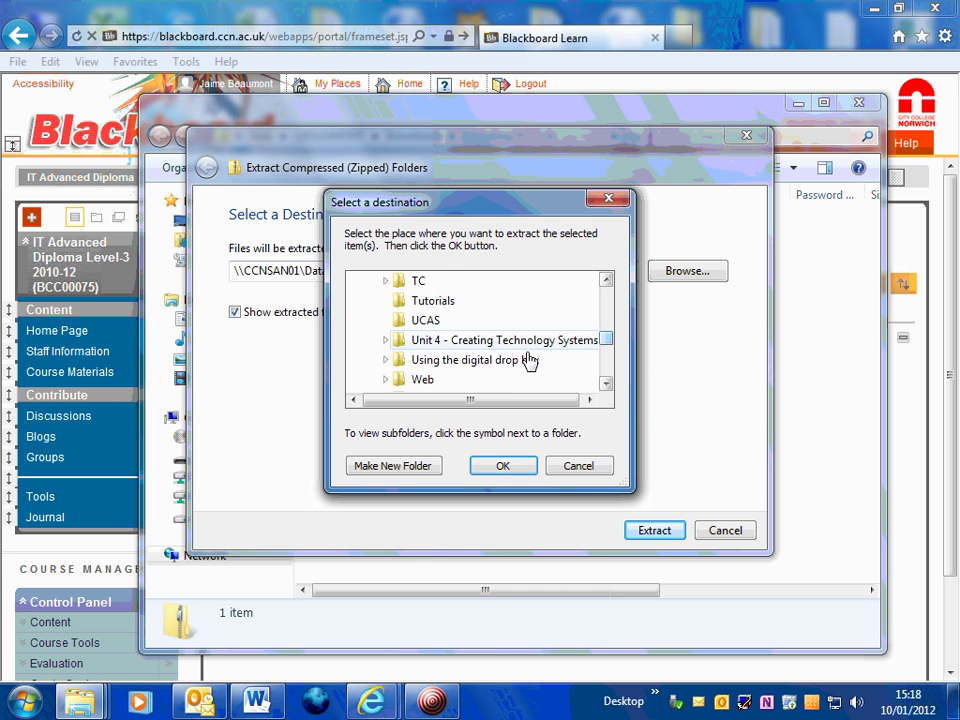
double_click(499, 341)
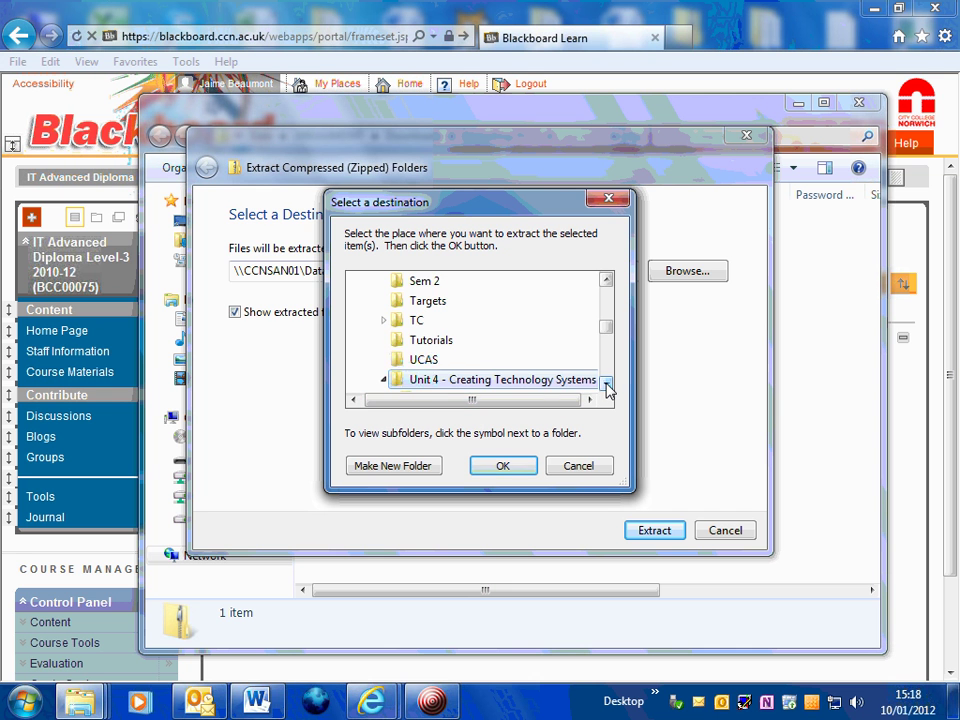
- Choose the LO3 folder inside Unit 4 - Creating Technology Systems as the destination and extract the files there
left_click(605, 387)
left_click(605, 387)
left_click(605, 387)
left_click(606, 388)
left_click(607, 390)
left_click(606, 387)
left_click(606, 387)
left_click(606, 387)
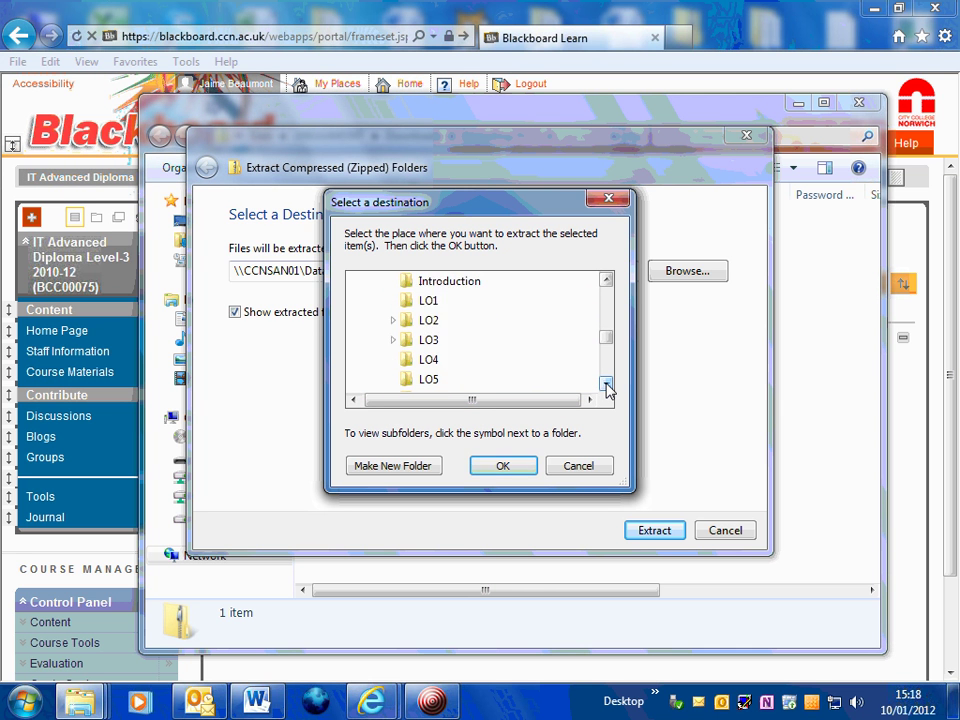
left_click(432, 342)
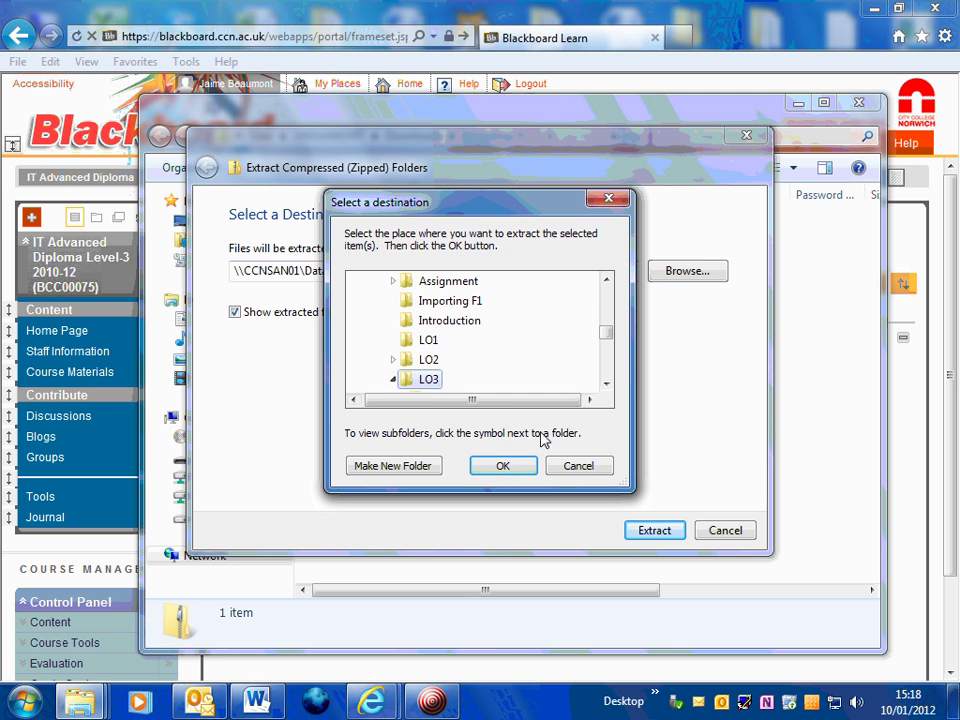
left_click(606, 387)
left_click(606, 387)
left_click(606, 387)
left_click(503, 474)
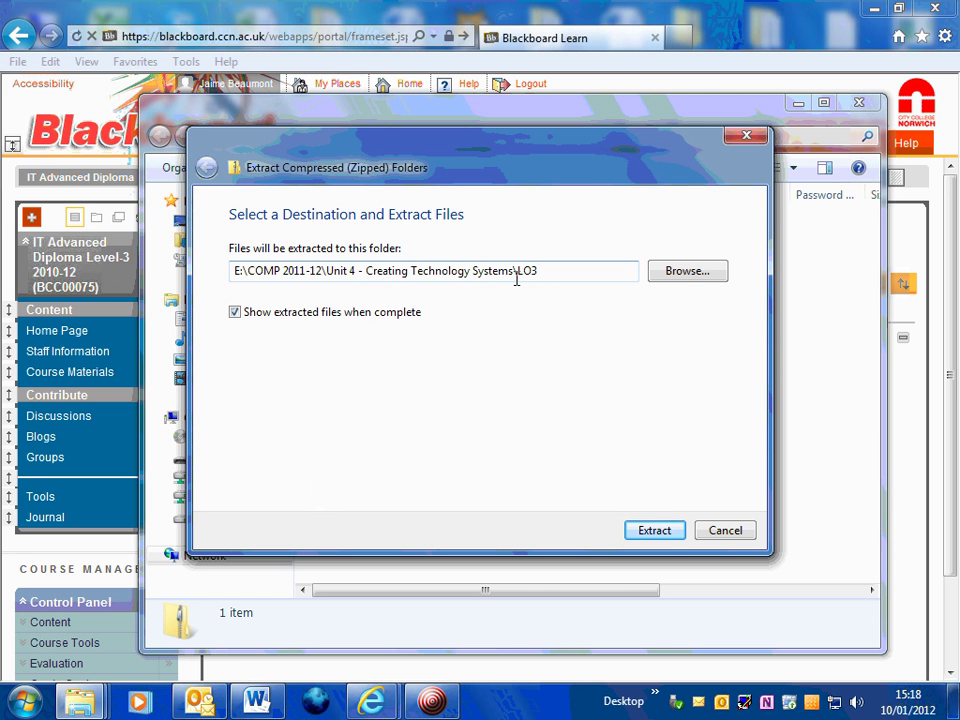
left_click(658, 537)
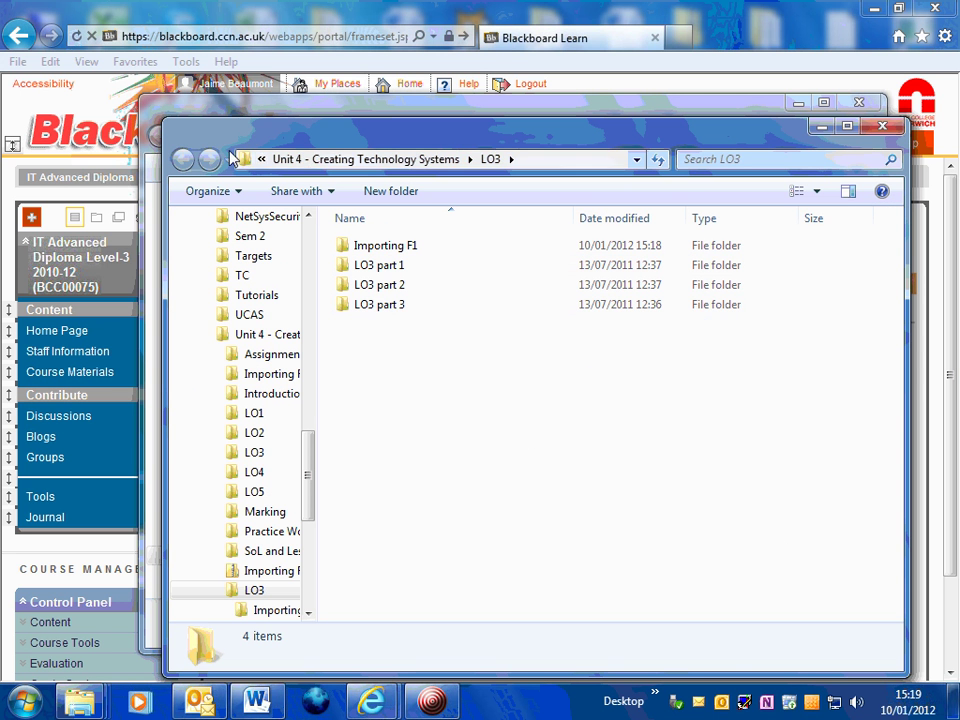
- Open F1 Database from the extracted Importing F1 folder in Microsoft Access and display its Drivers table
double_click(370, 255)
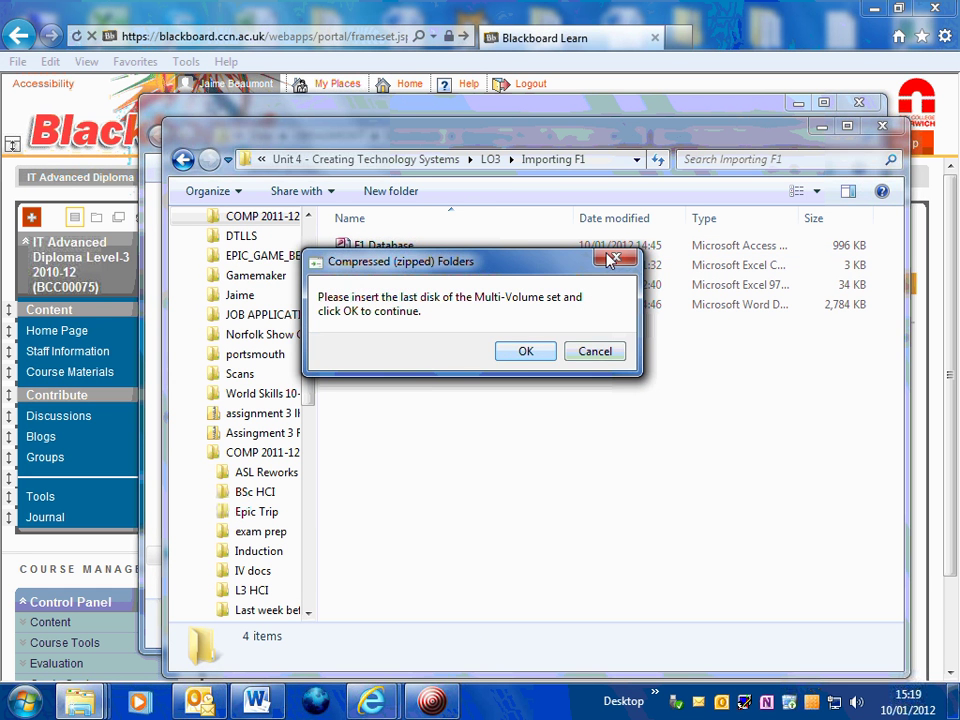
left_click(619, 261)
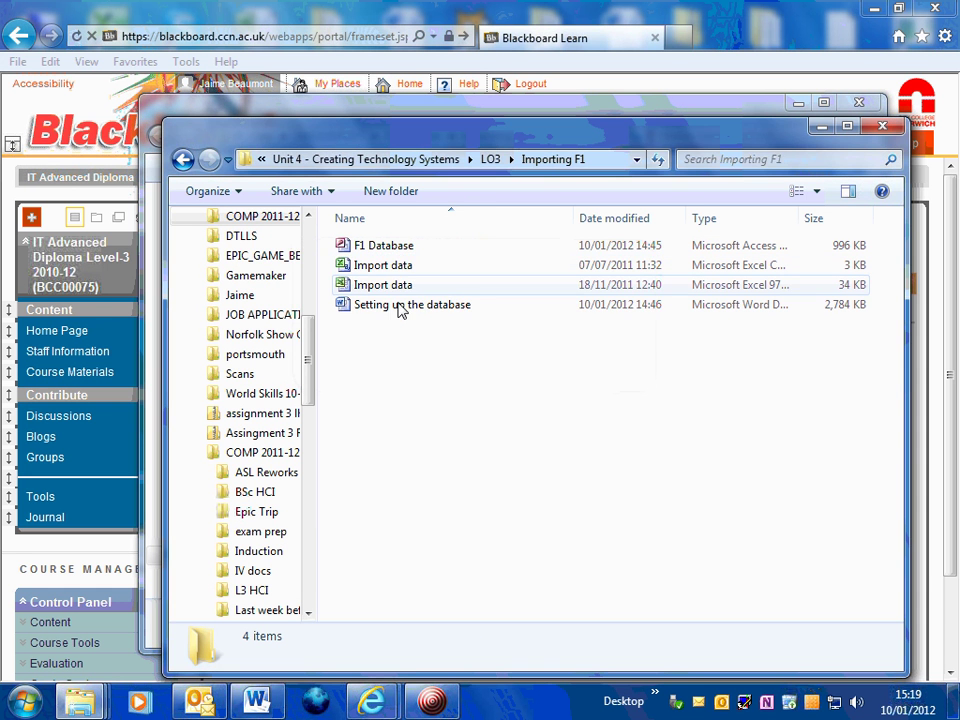
double_click(345, 248)
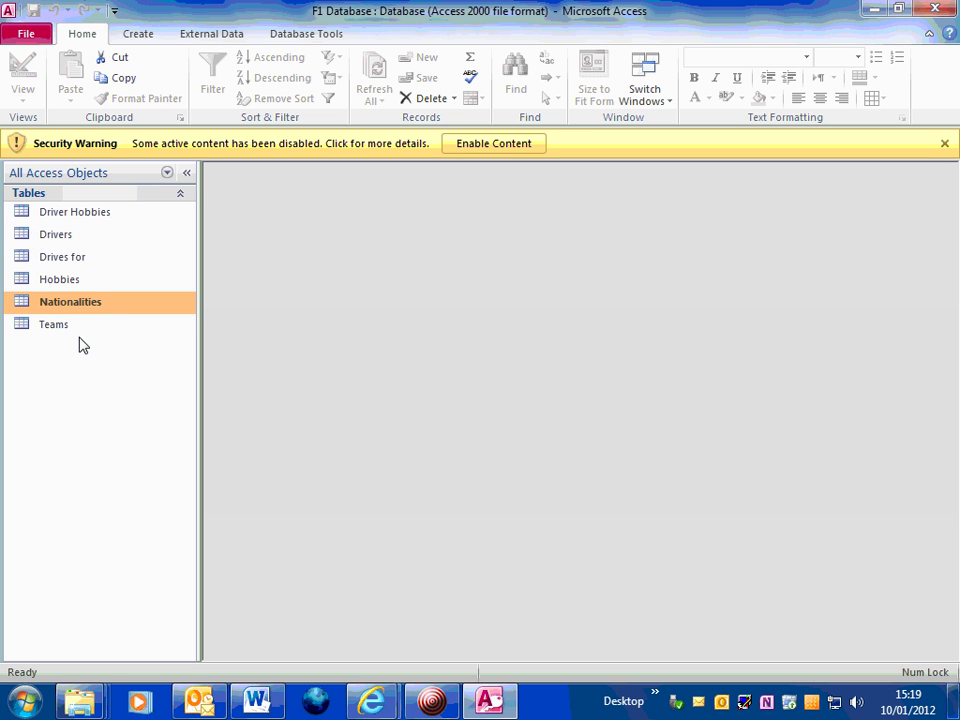
left_click(60, 240)
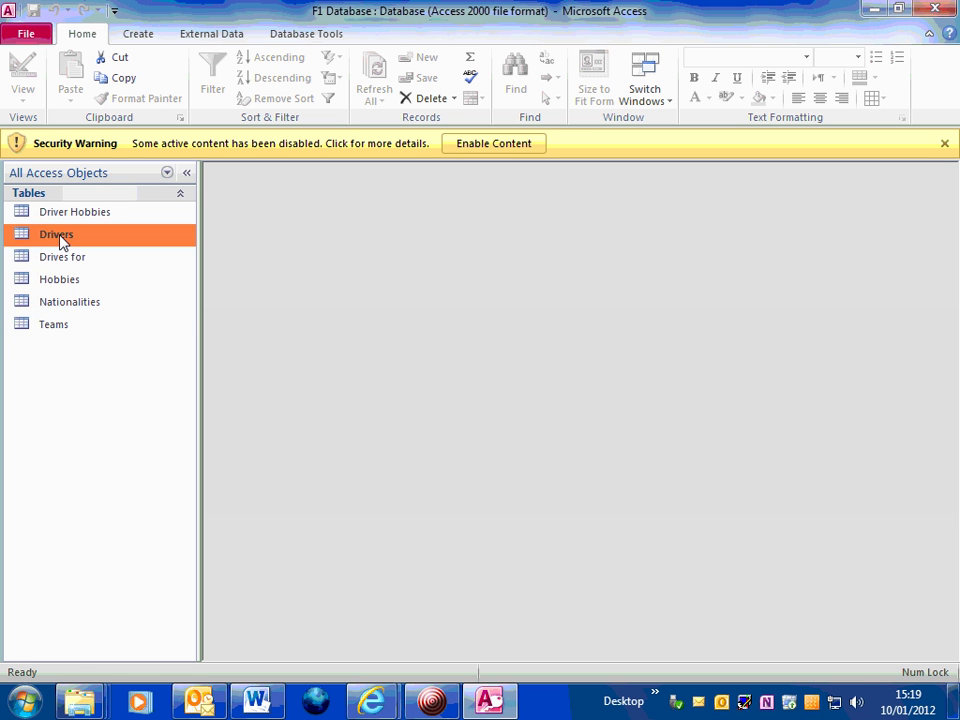
double_click(60, 240)
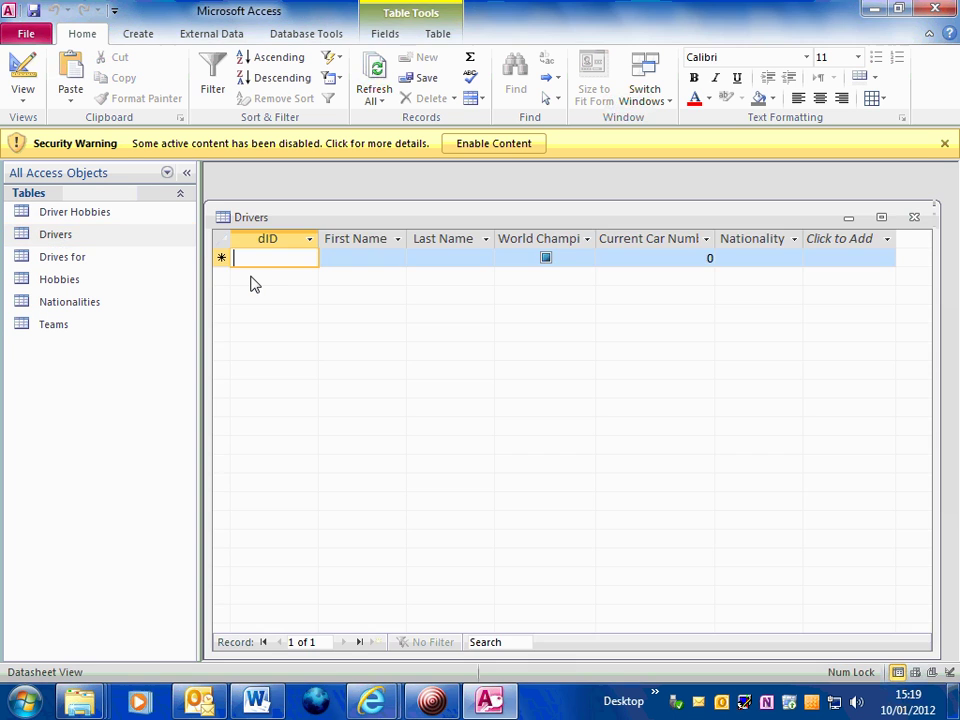
- Close the Drivers table, view the Hobbies table's fields and close it again
left_click(915, 218)
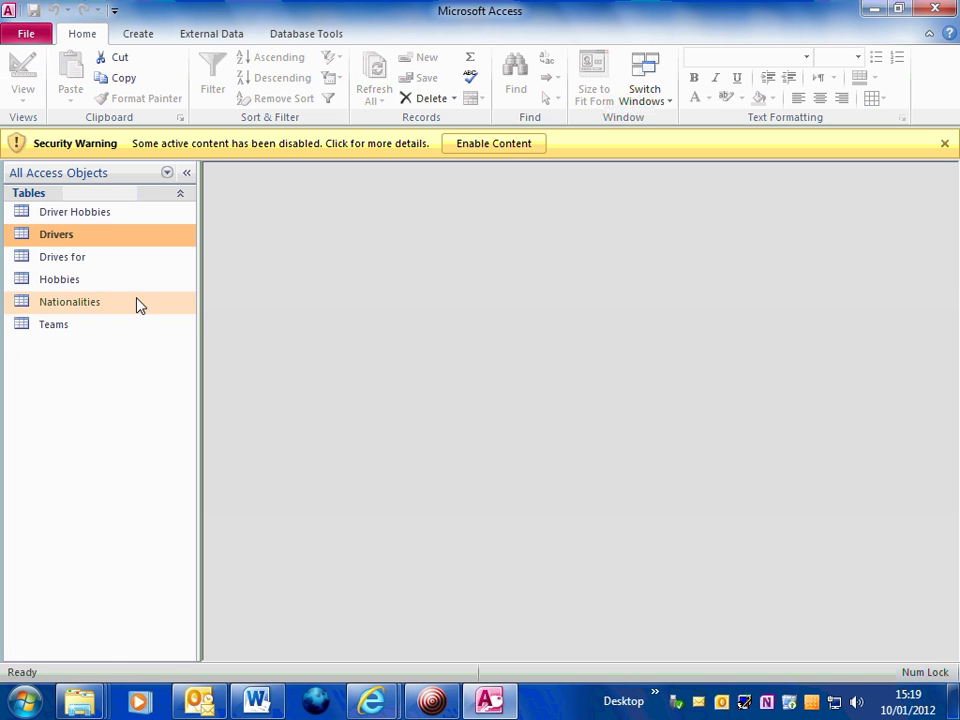
left_click(51, 288)
double_click(51, 285)
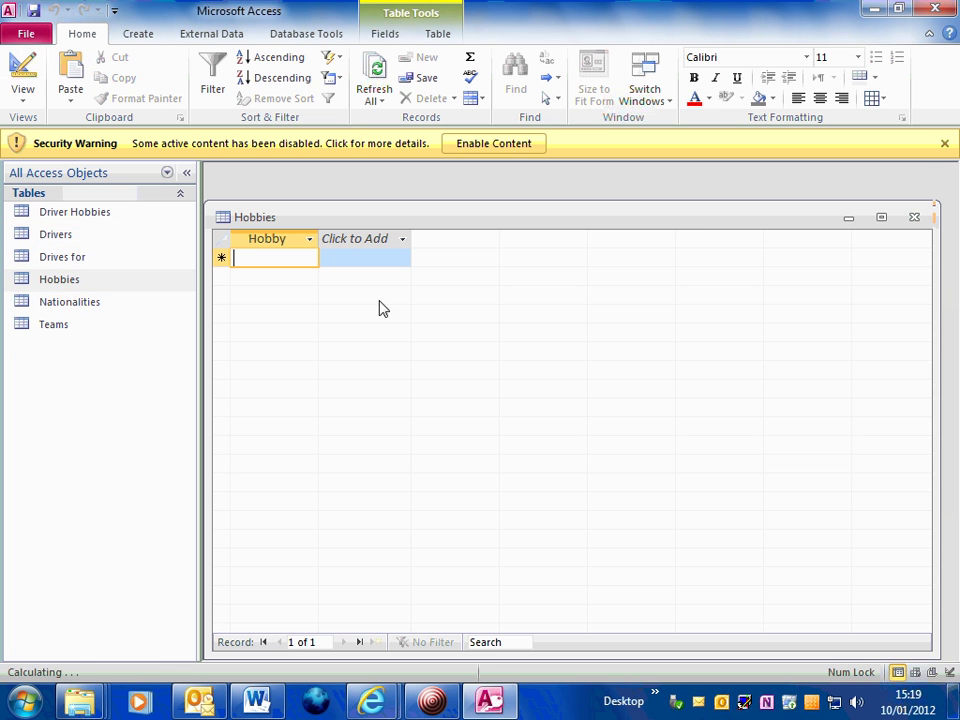
left_click(916, 217)
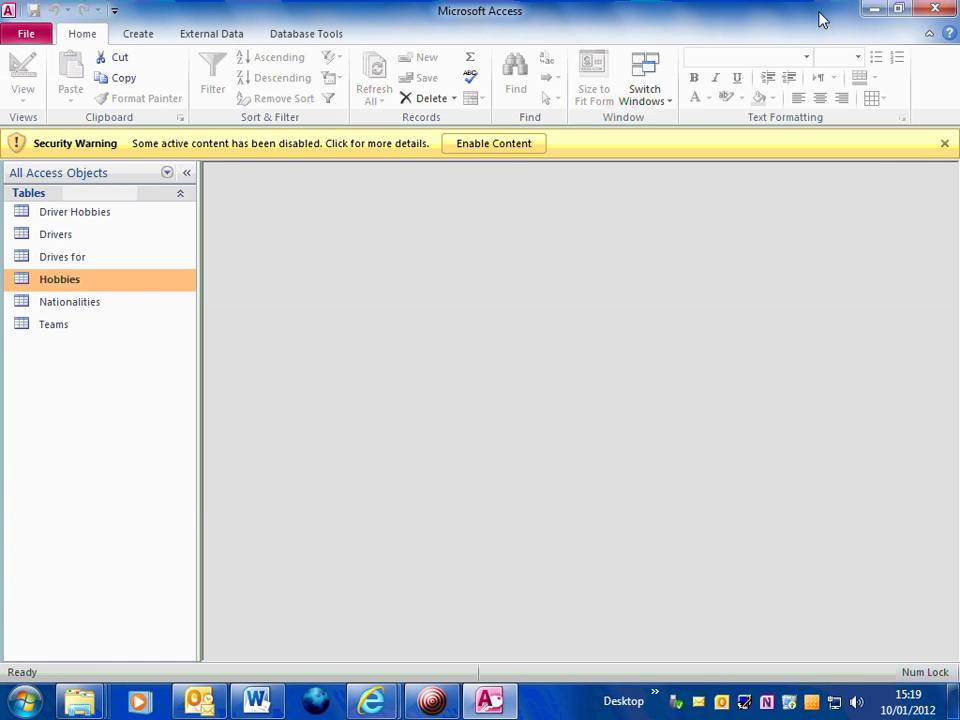
- Open the Import data Excel 97-2003 worksheet from the Importing F1 folder, review its driver rows and close it
left_click(874, 9)
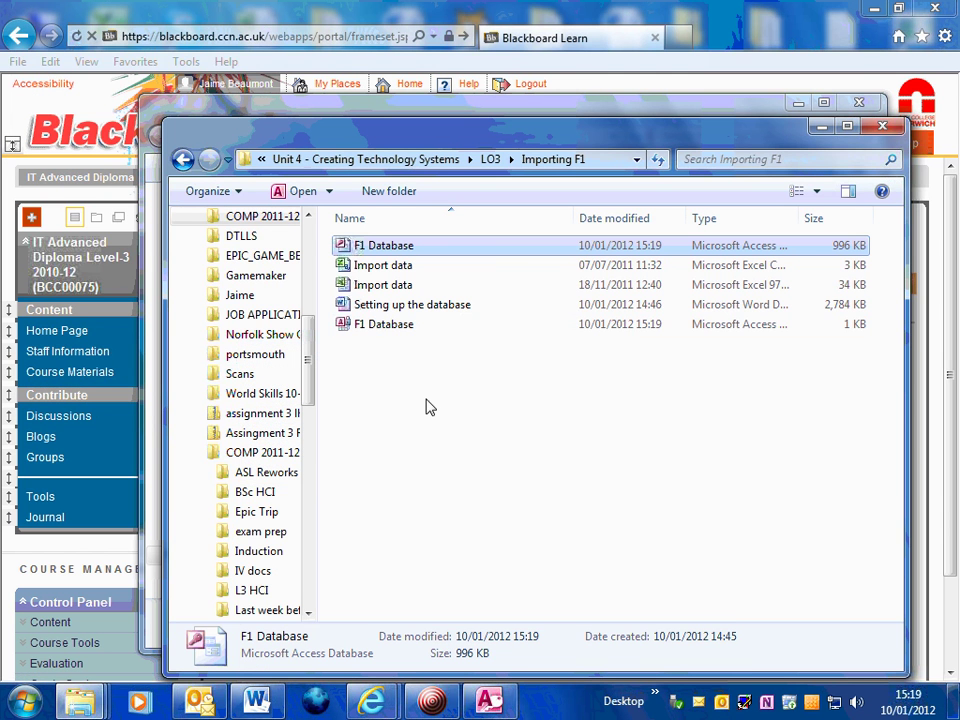
double_click(347, 287)
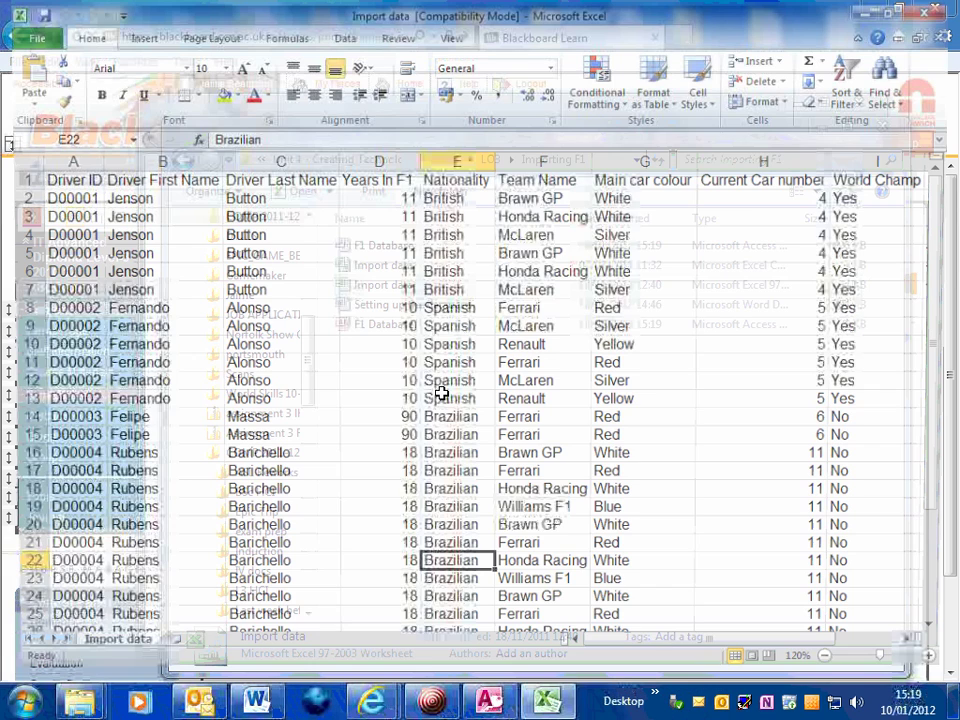
scroll(330, 347, "down", 5)
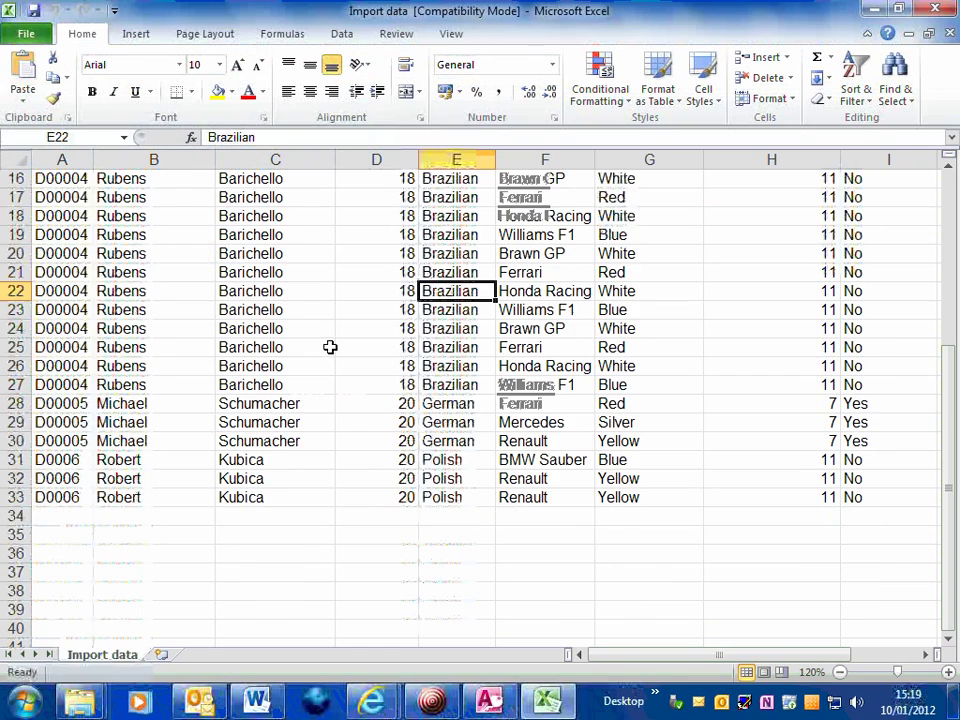
scroll(553, 425, "up", 5)
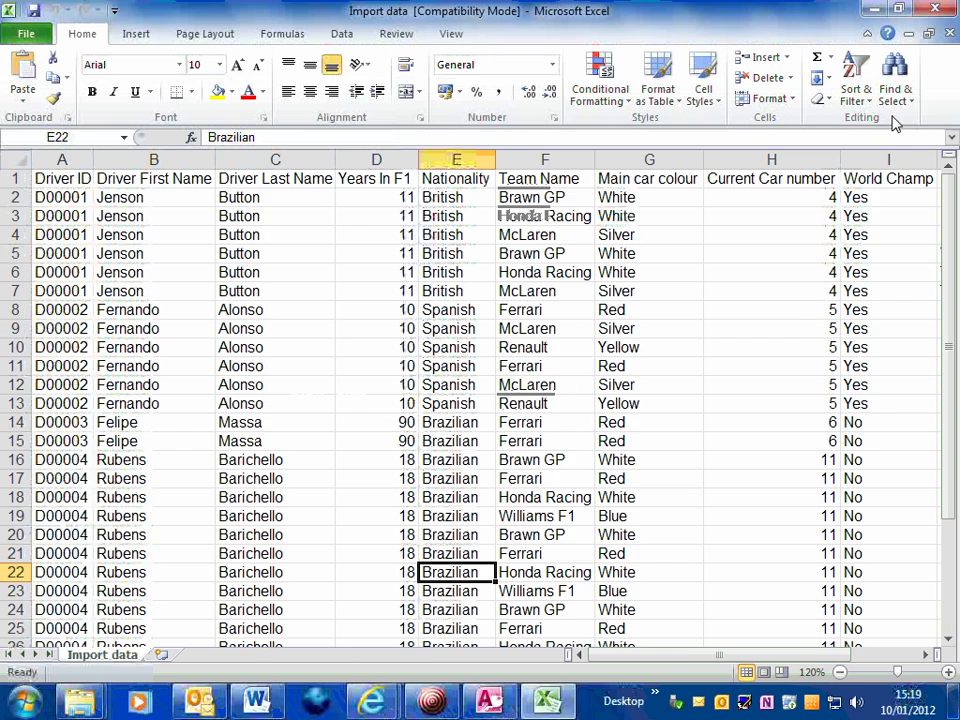
left_click(946, 14)
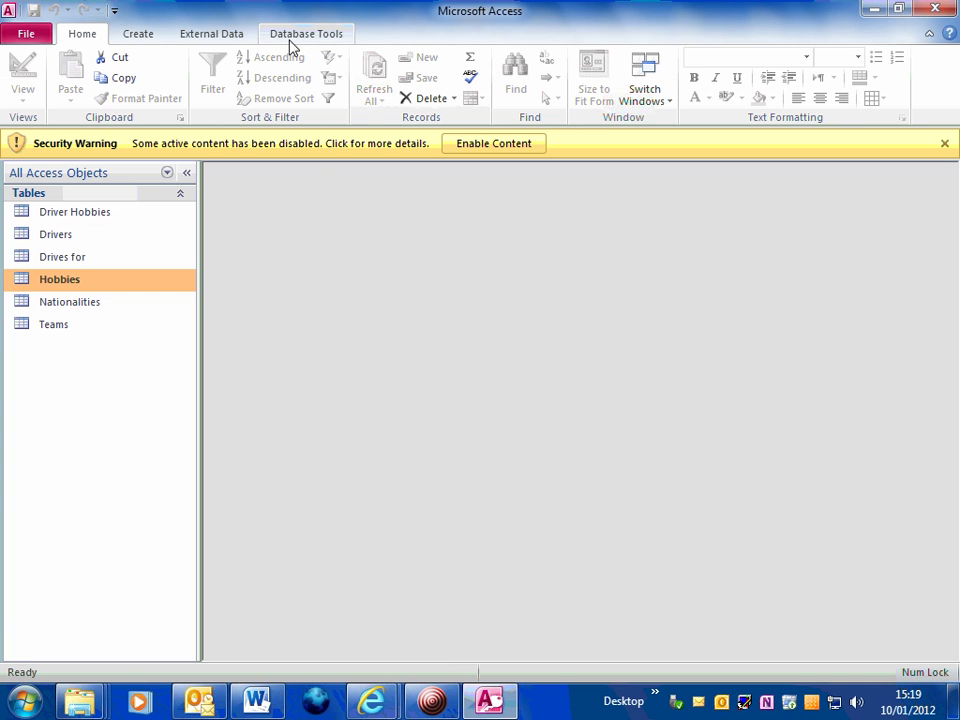
- Examine the table relationships of the F1 Database, dismiss the security warning and close the Relationships view
left_click(297, 40)
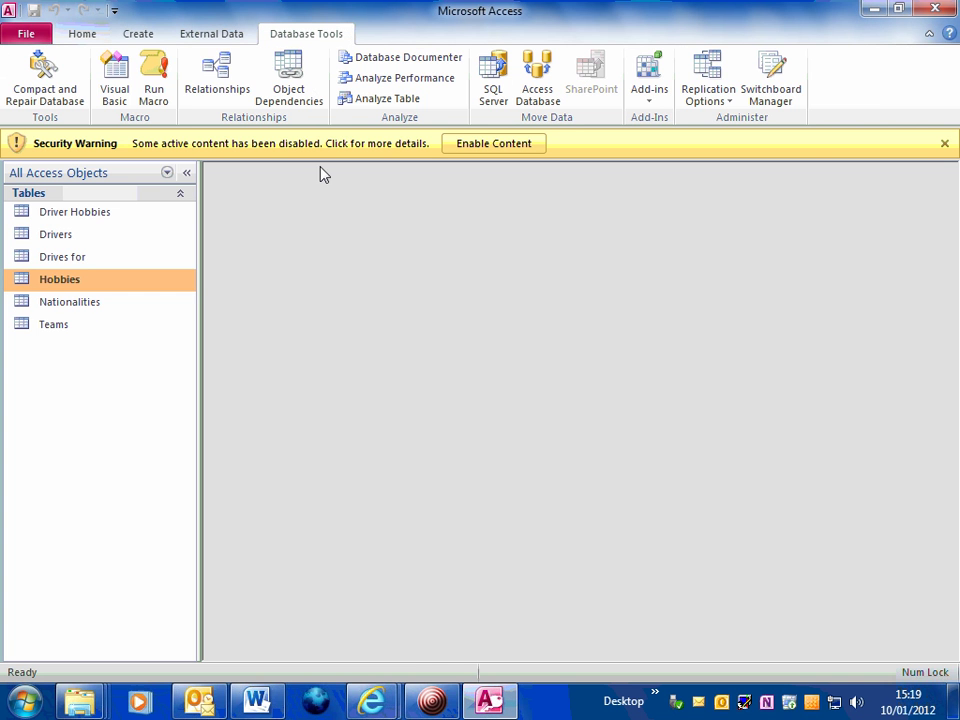
left_click(219, 84)
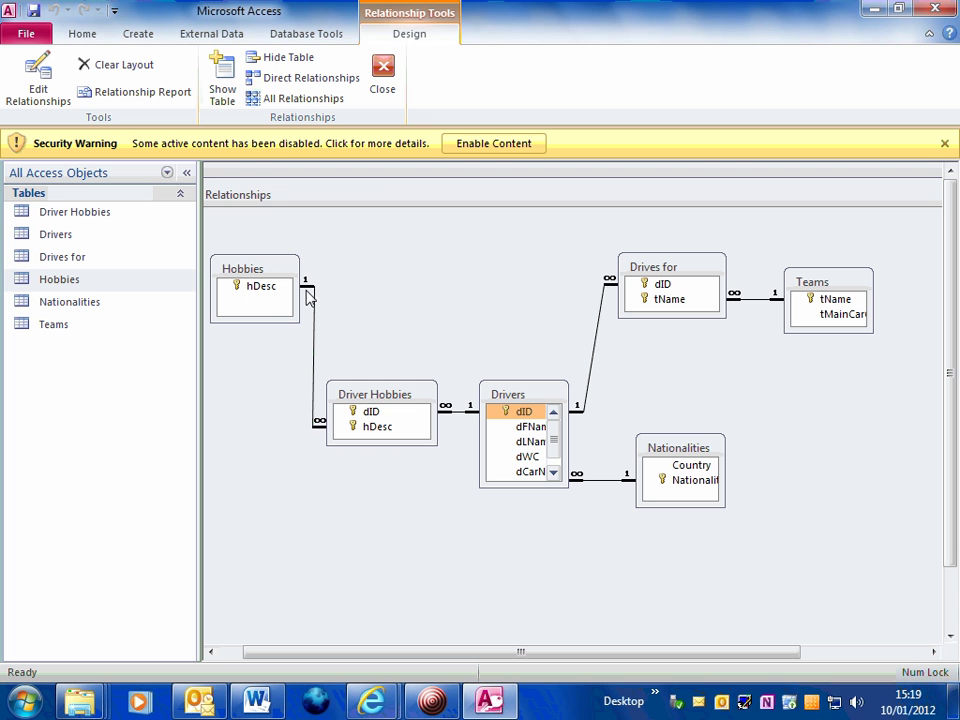
left_click_drag(668, 299, 322, 354)
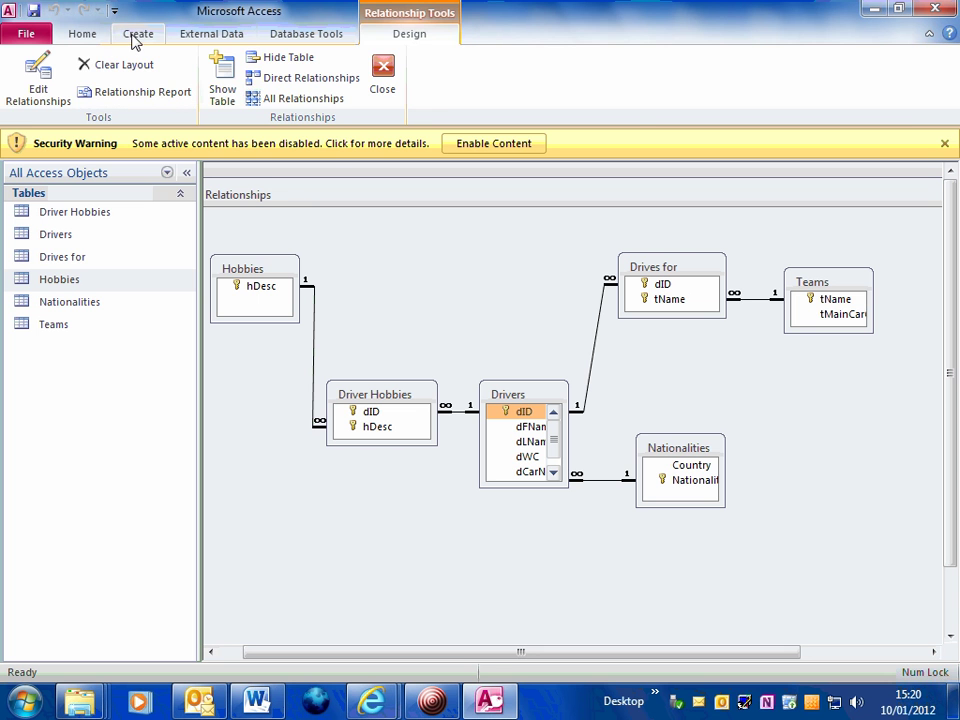
left_click(82, 34)
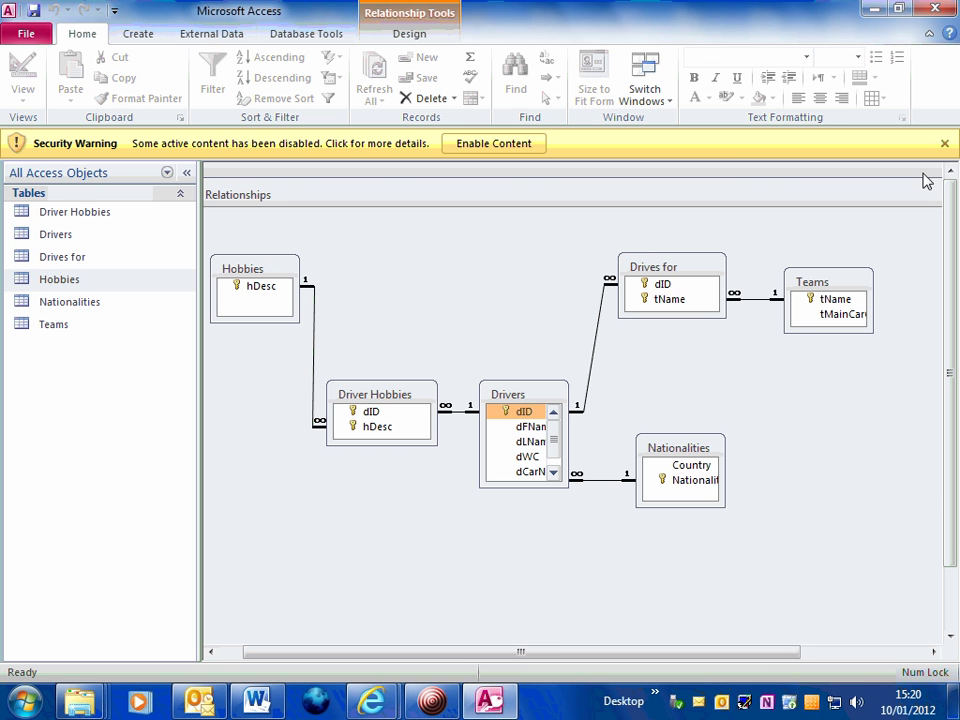
left_click(944, 144)
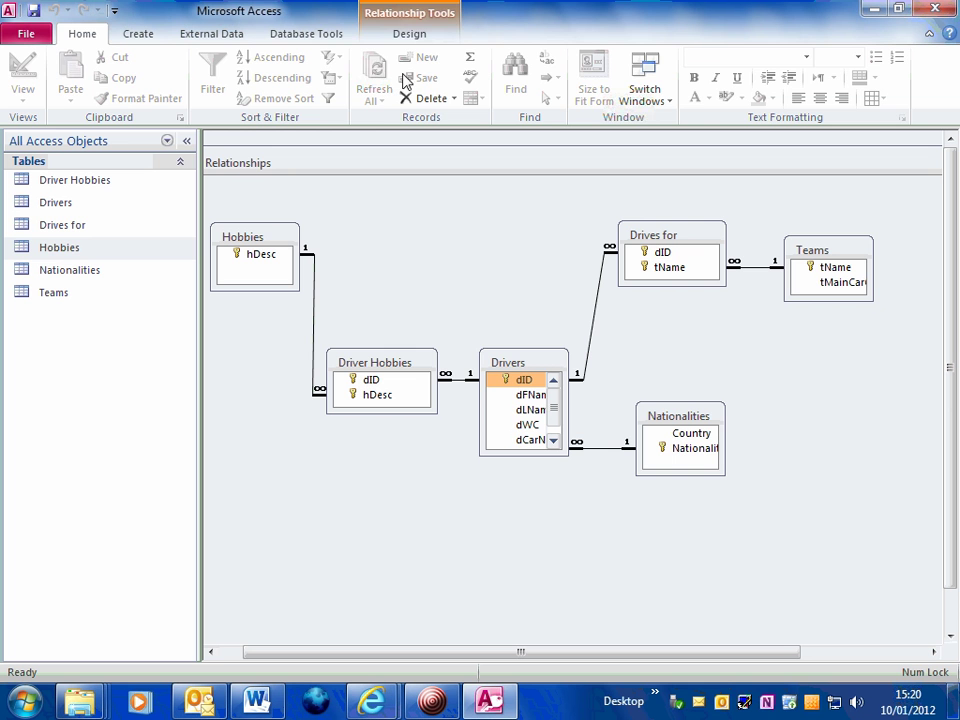
left_click(410, 35)
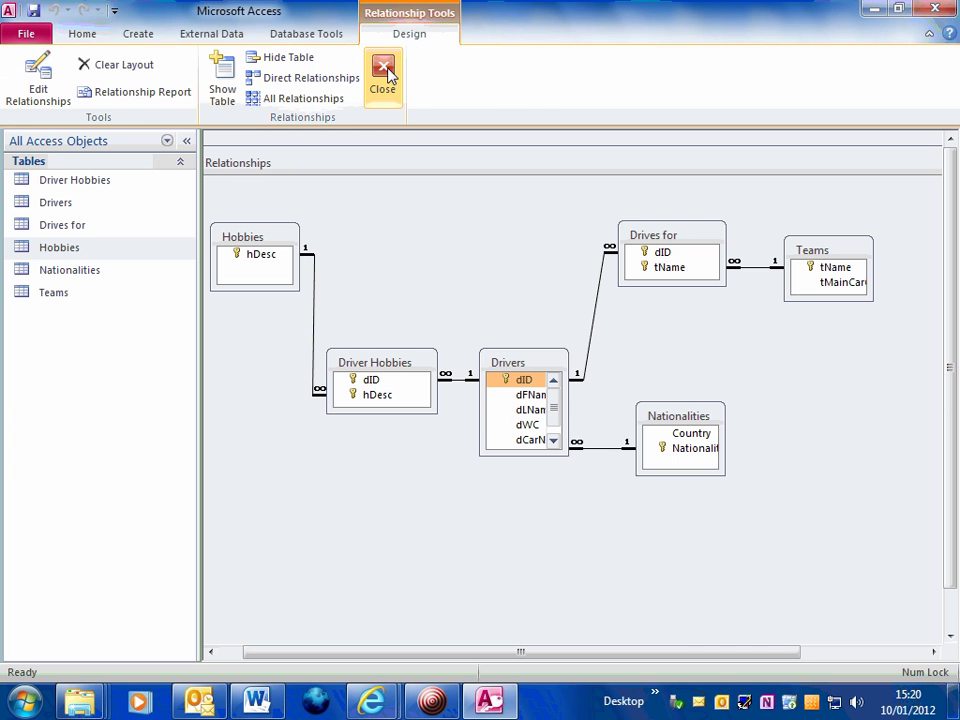
left_click(385, 72)
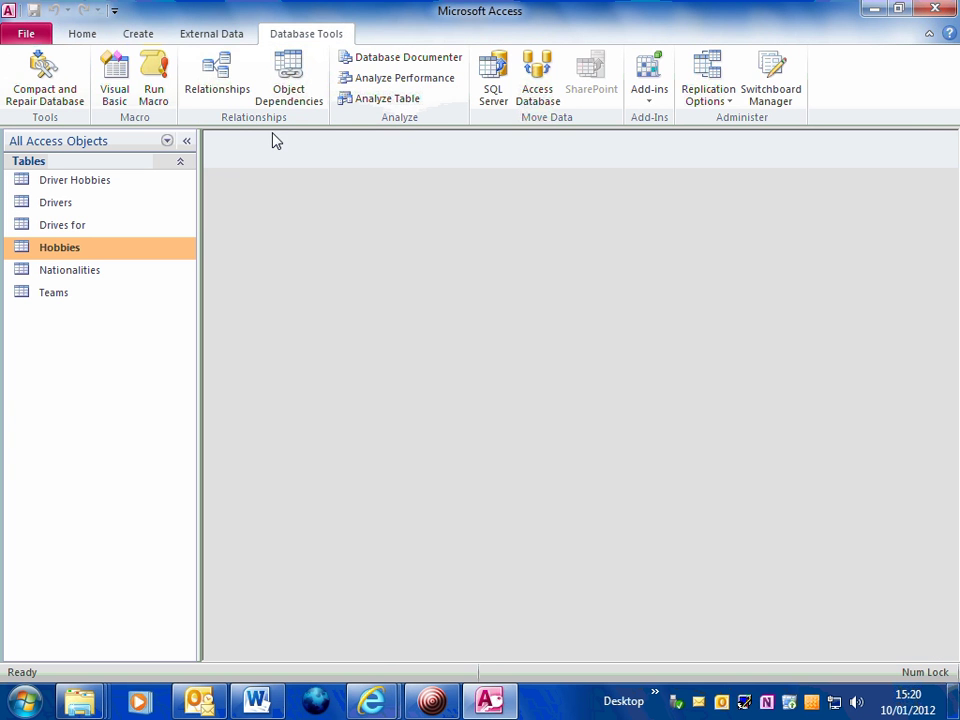
- Start an Excel spreadsheet import and browse to the COMP 2011-12 folder on the E: drive for the source file
left_click(200, 40)
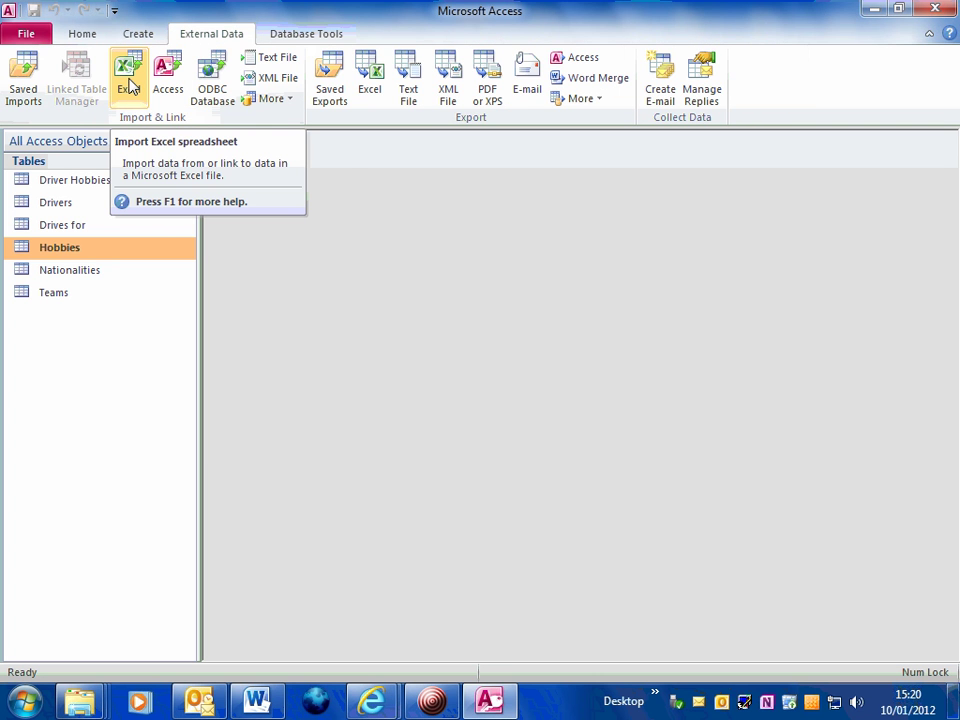
left_click(133, 94)
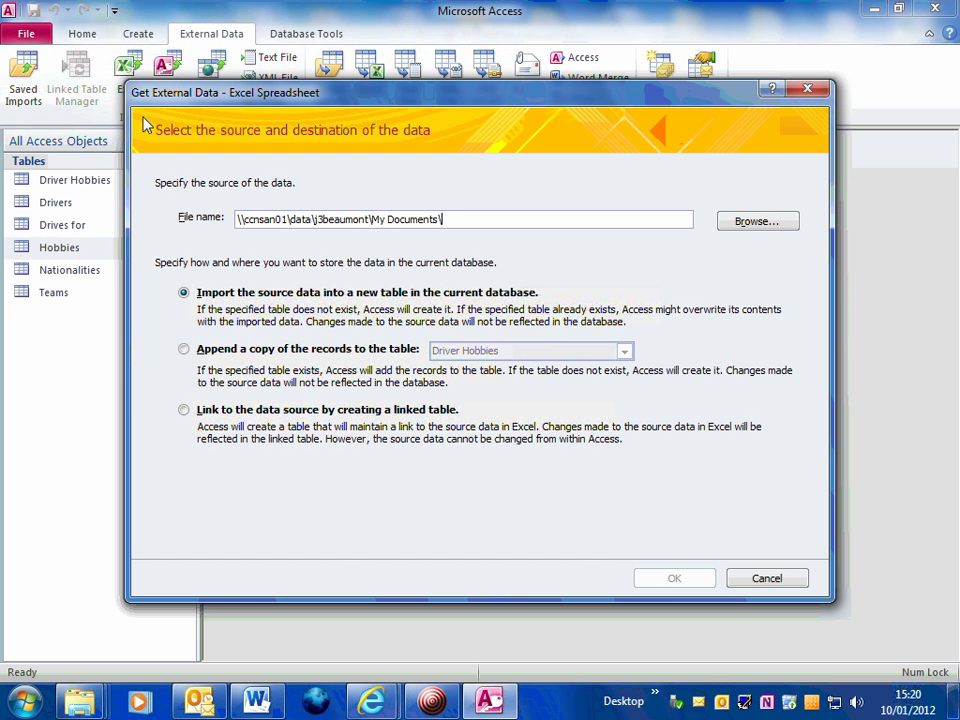
left_click(755, 226)
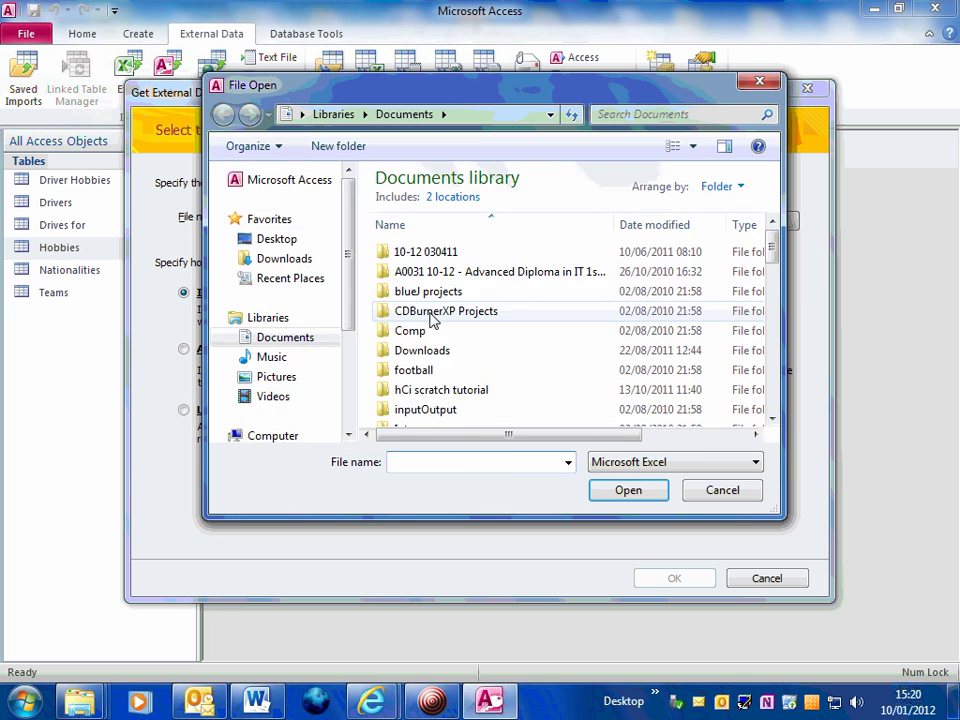
left_click(277, 267)
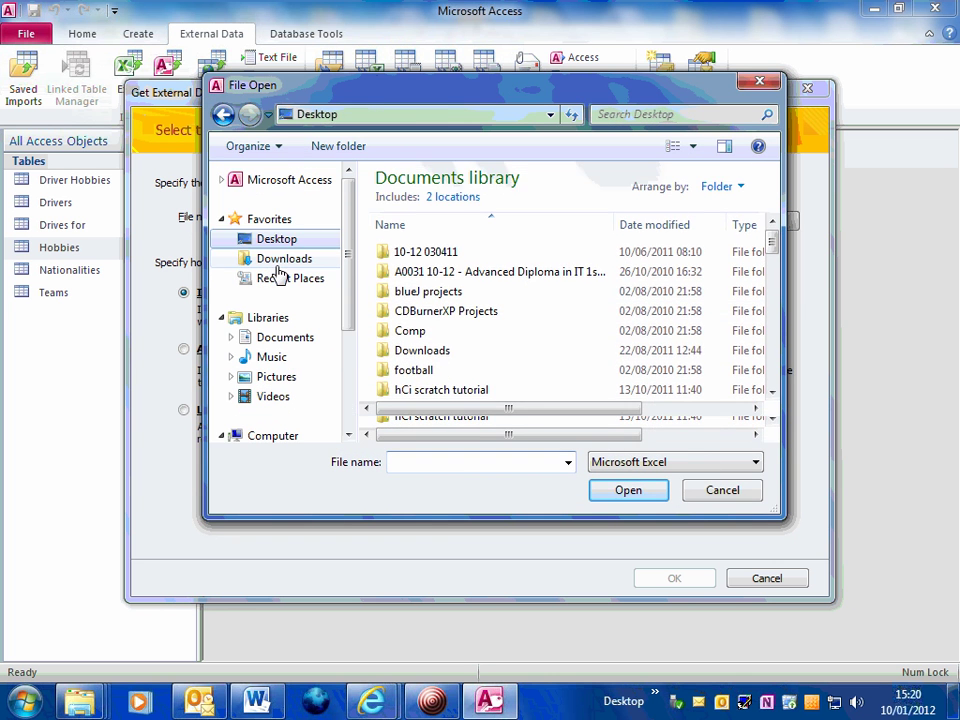
left_click(282, 258)
left_click(265, 243)
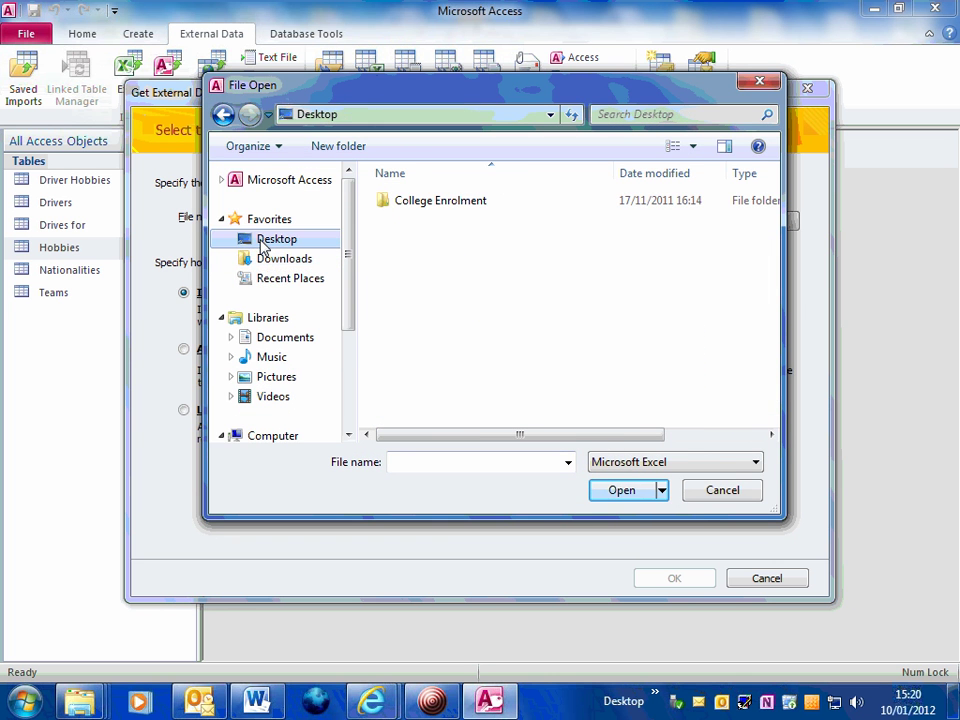
double_click(454, 317)
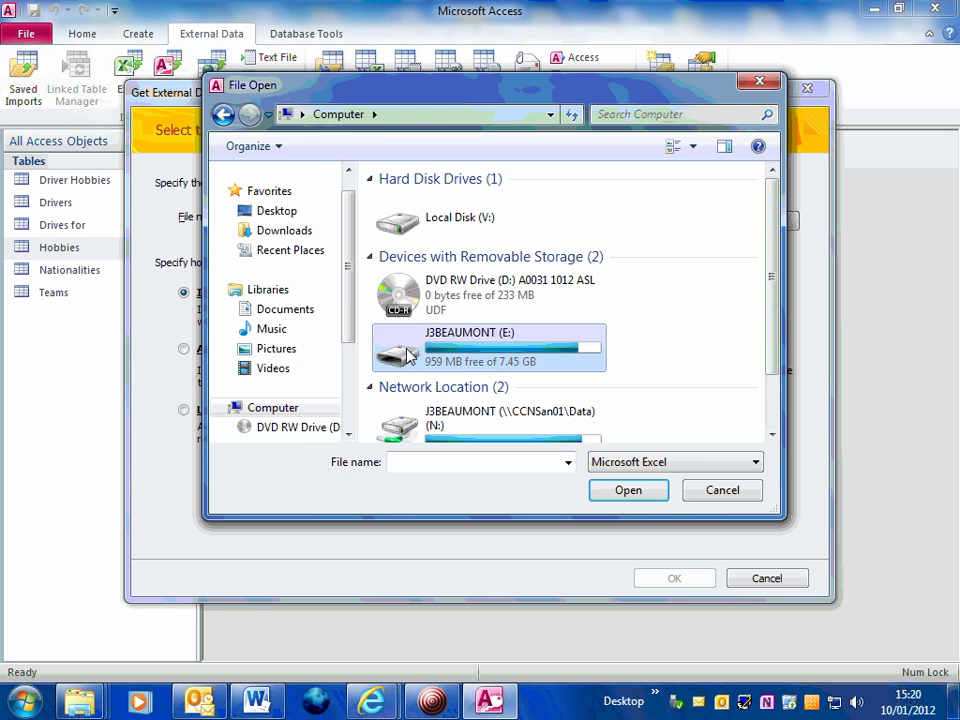
double_click(478, 355)
double_click(440, 316)
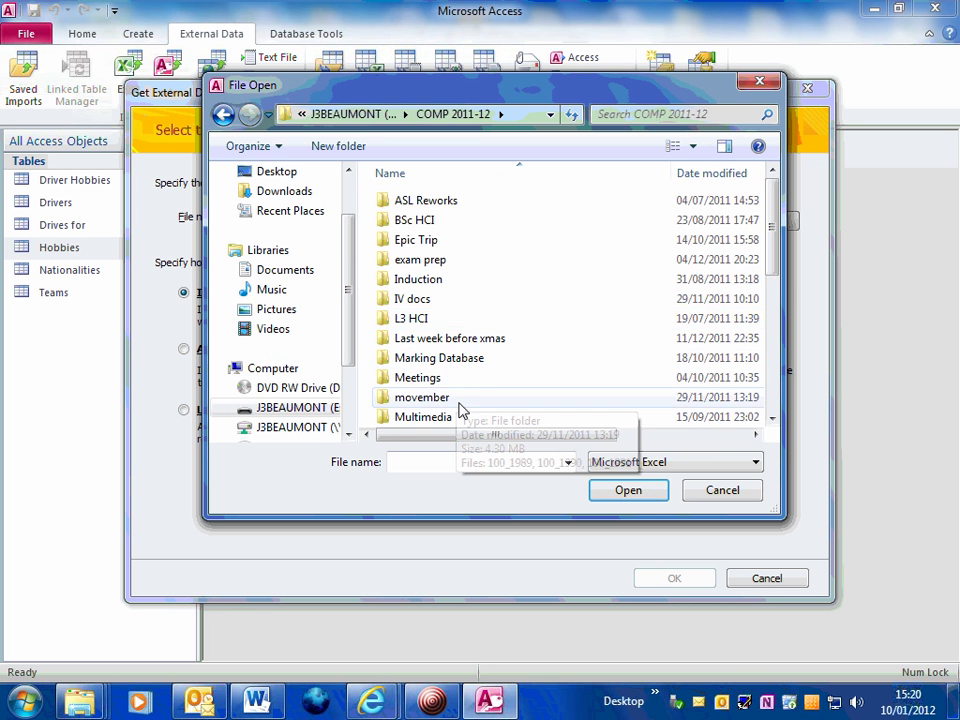
- Choose Import data.xls from Unit 4 - Creating Technology Systems, LO3, Importing F1 as the import source
left_click_drag(776, 268, 780, 352)
double_click(406, 358)
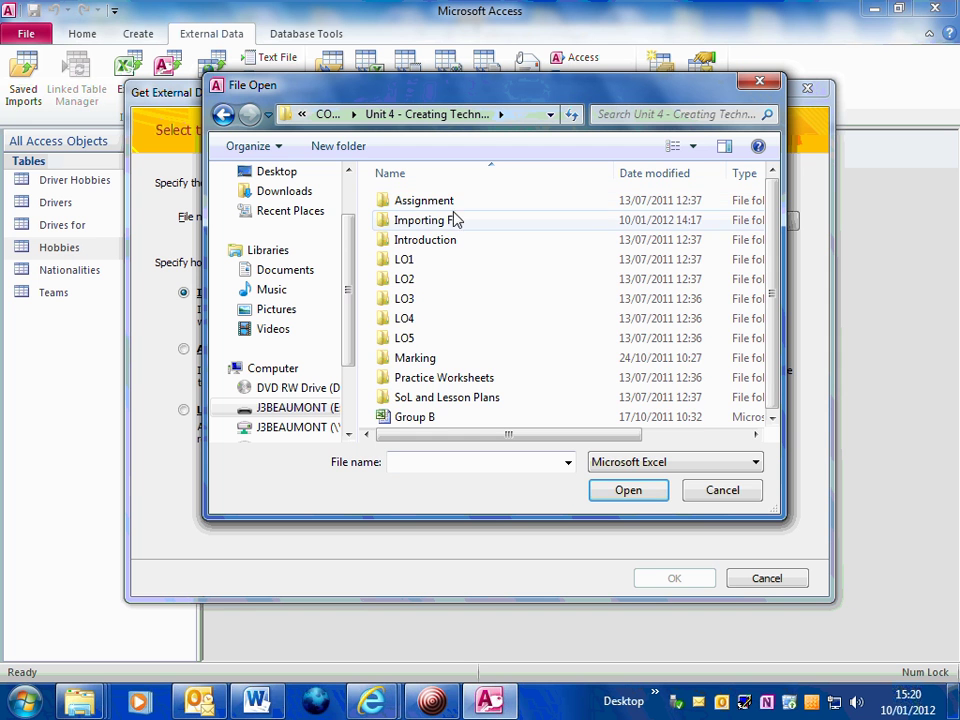
double_click(410, 299)
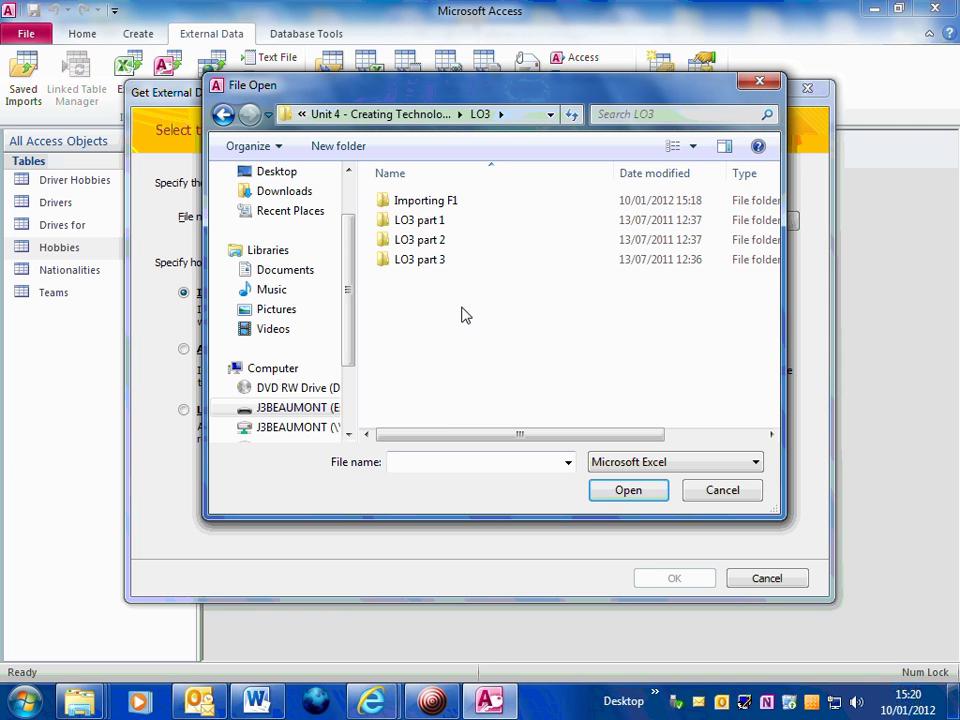
double_click(427, 204)
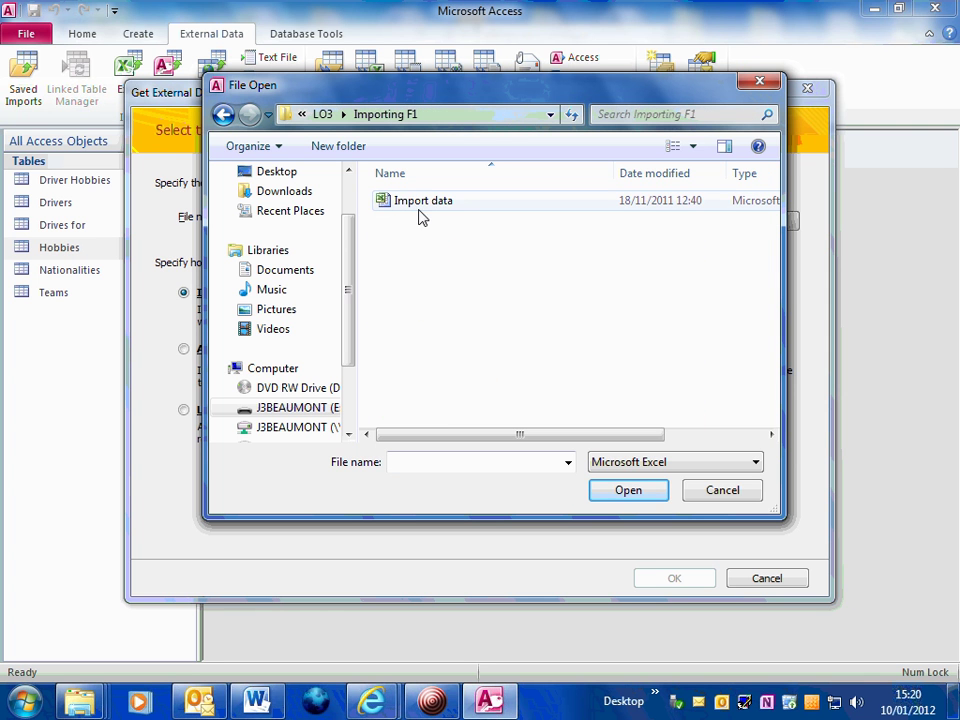
left_click(418, 203)
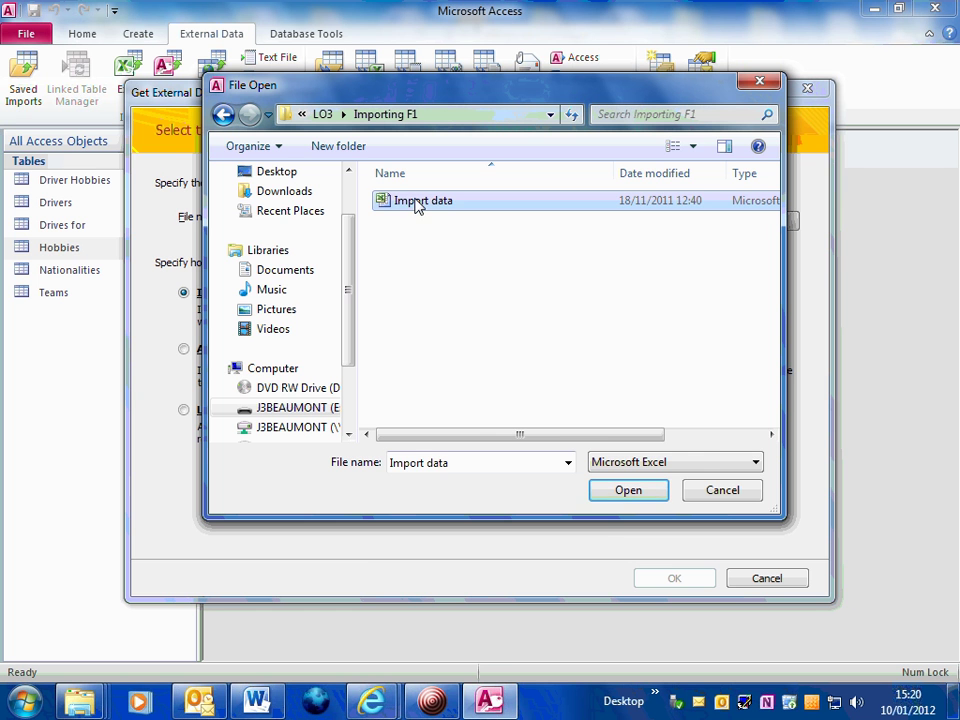
left_click(626, 491)
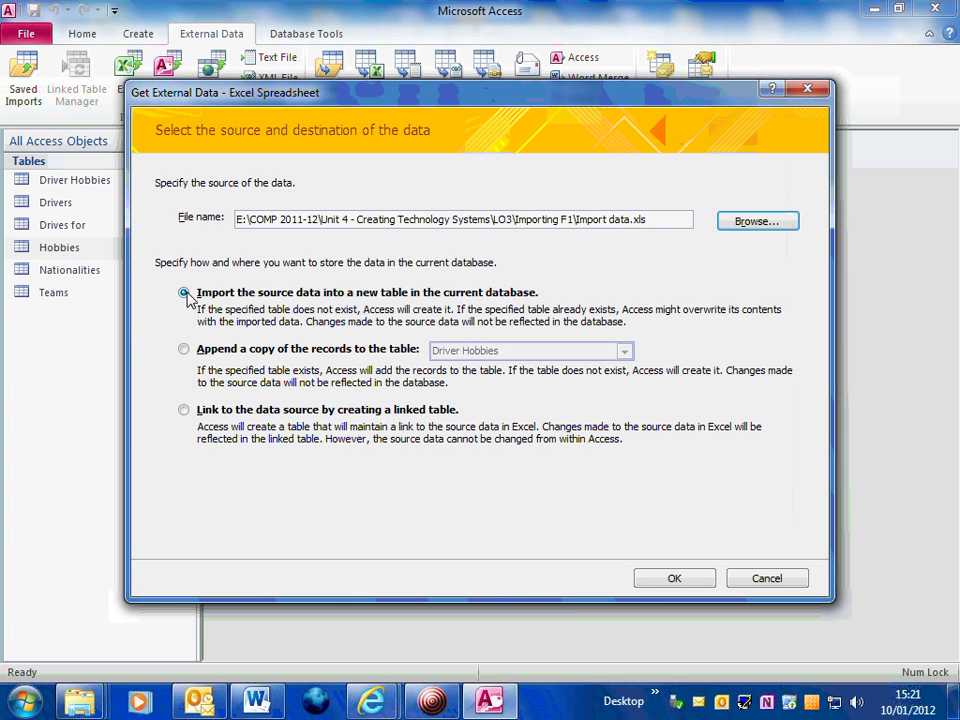
- Import the source data into a new table, allow the wizard to open, and treat the first row as column headings
left_click(675, 580)
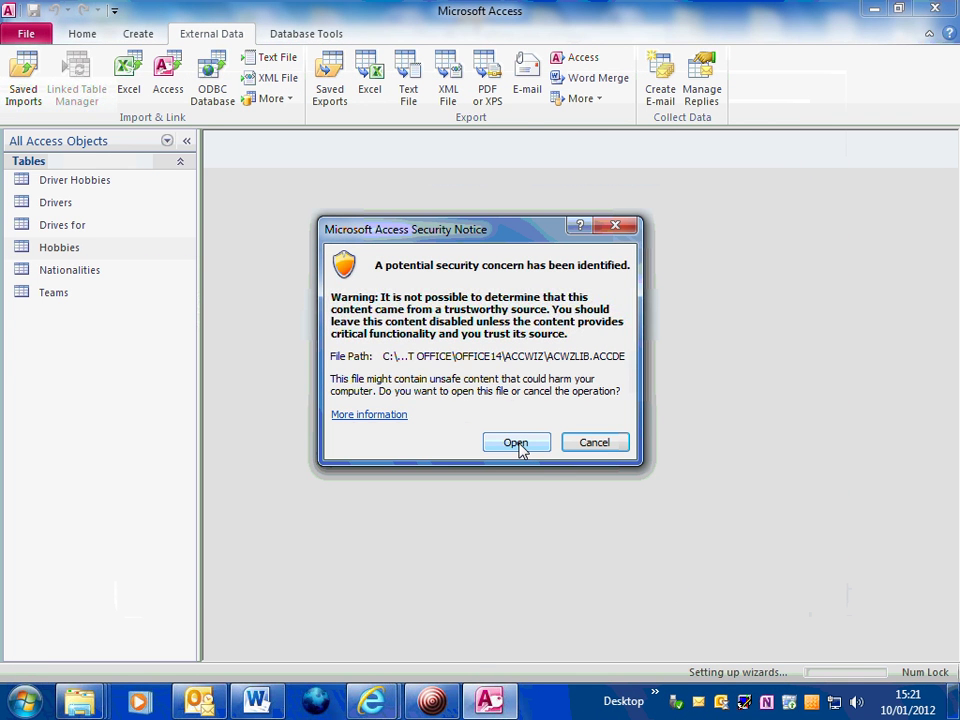
left_click(517, 445)
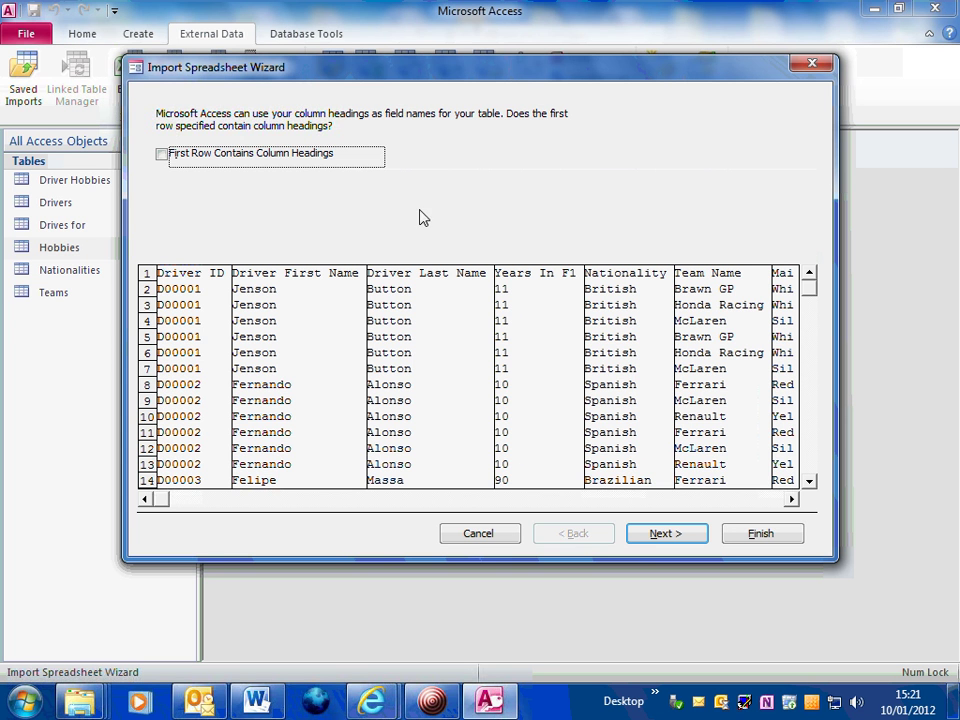
left_click(168, 501)
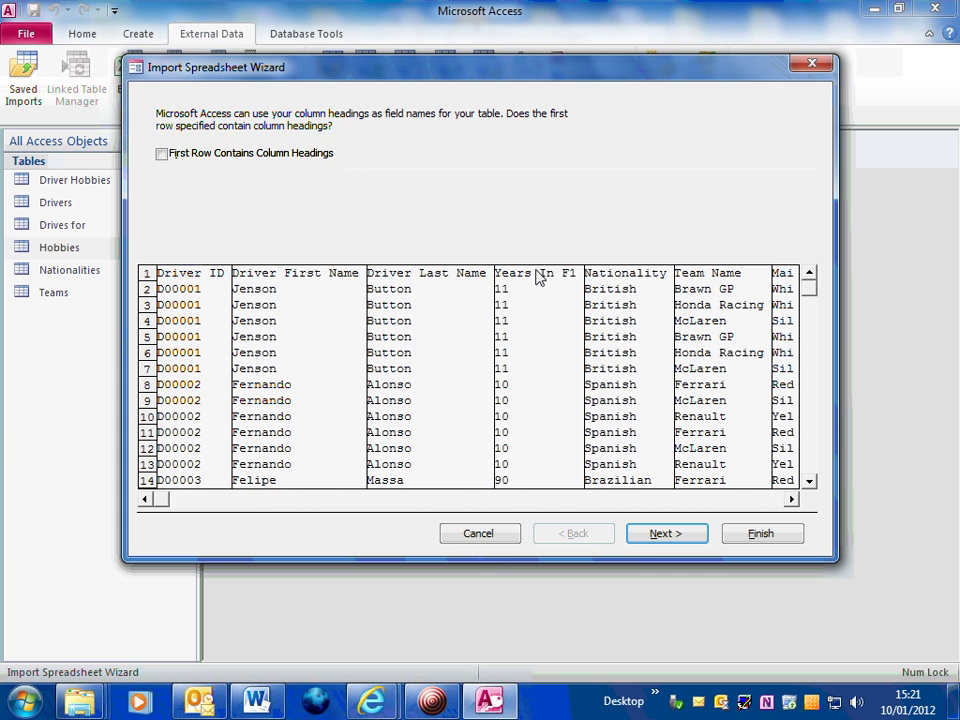
left_click(162, 155)
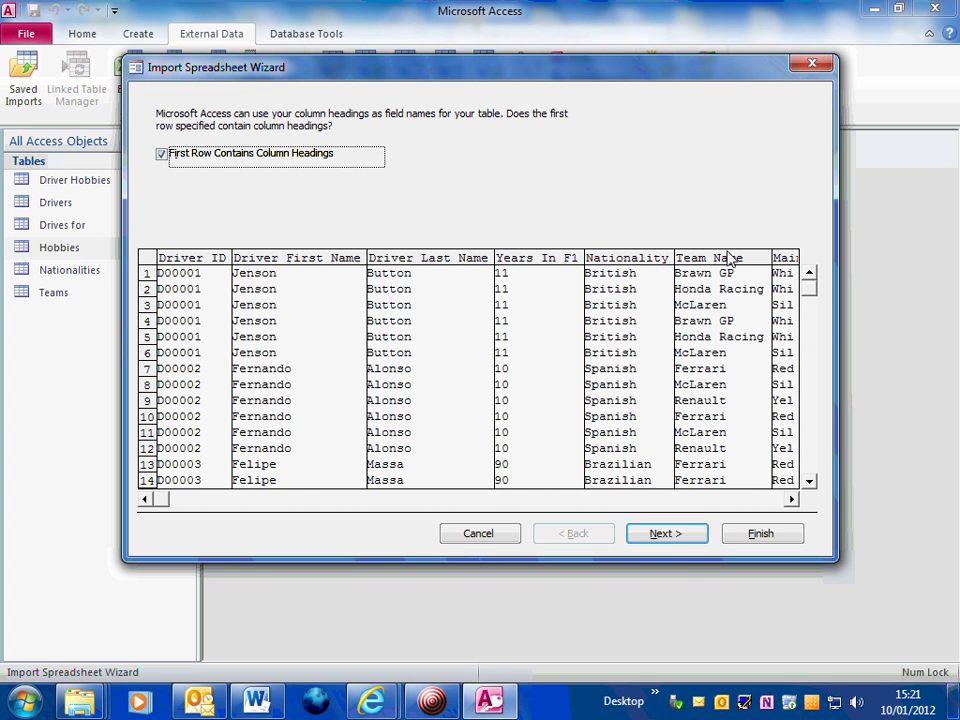
left_click(663, 534)
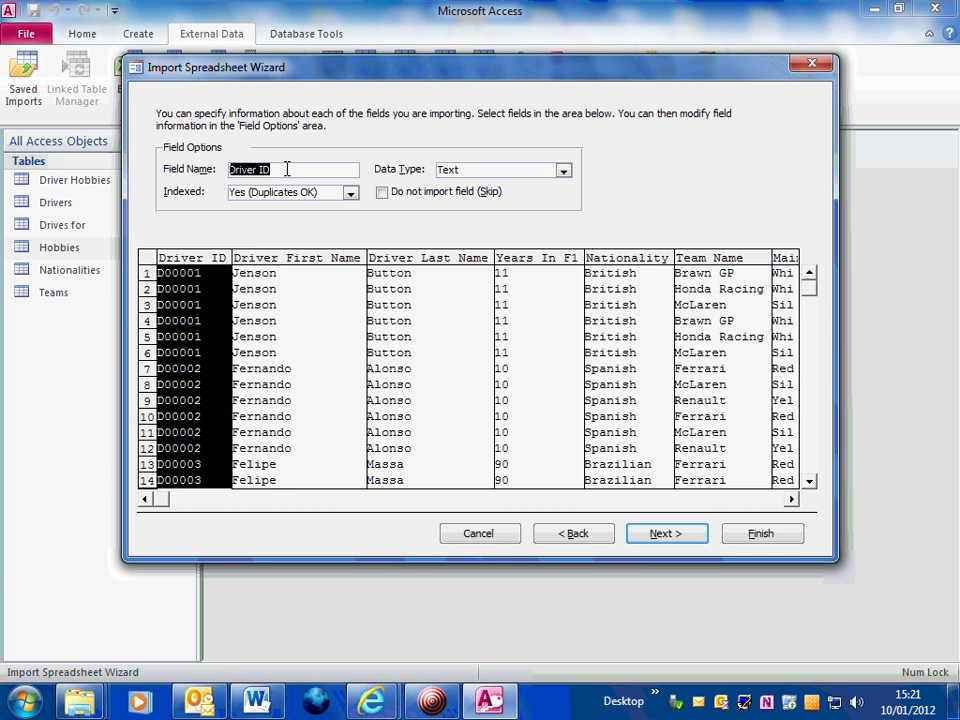
- Check the import options of the driver name fields and set the Years In F1 field's data type to Long Integer
left_click(333, 258)
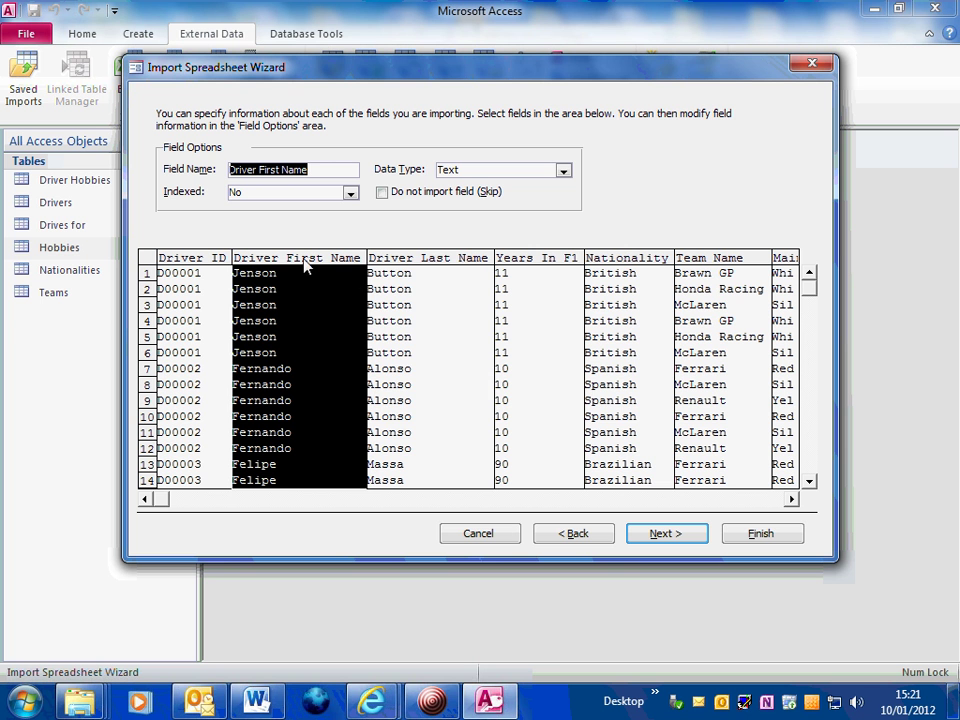
left_click(447, 259)
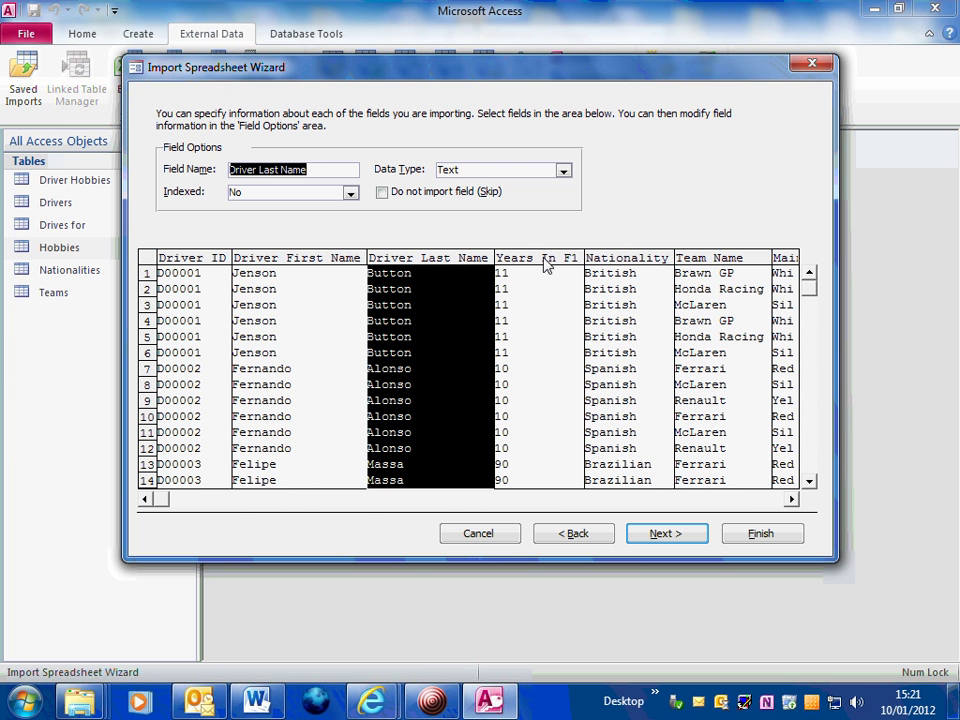
left_click(548, 259)
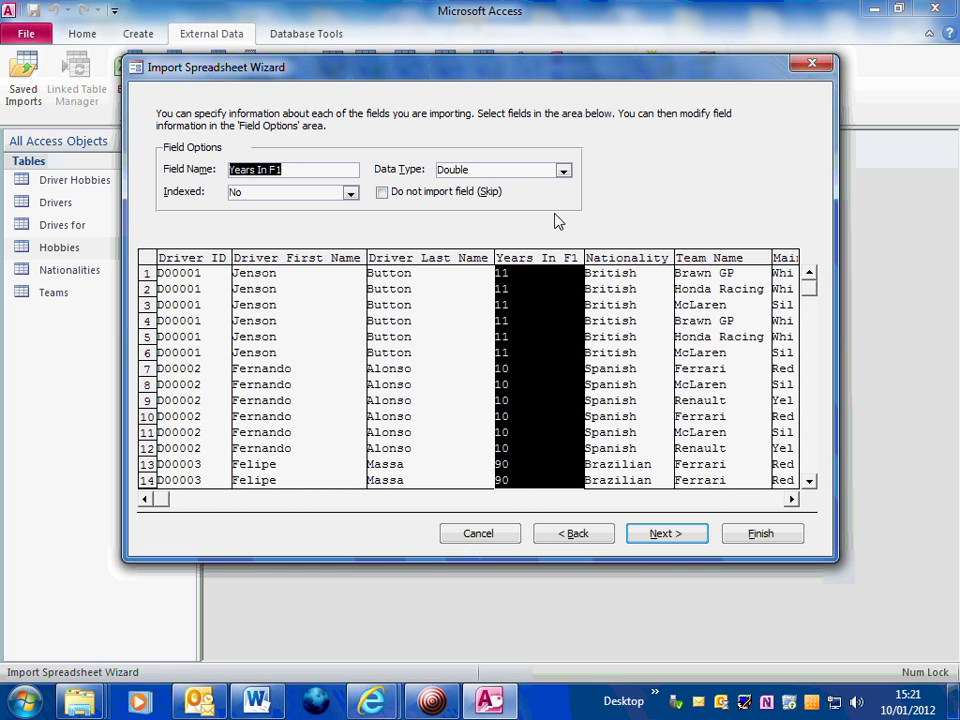
left_click(564, 171)
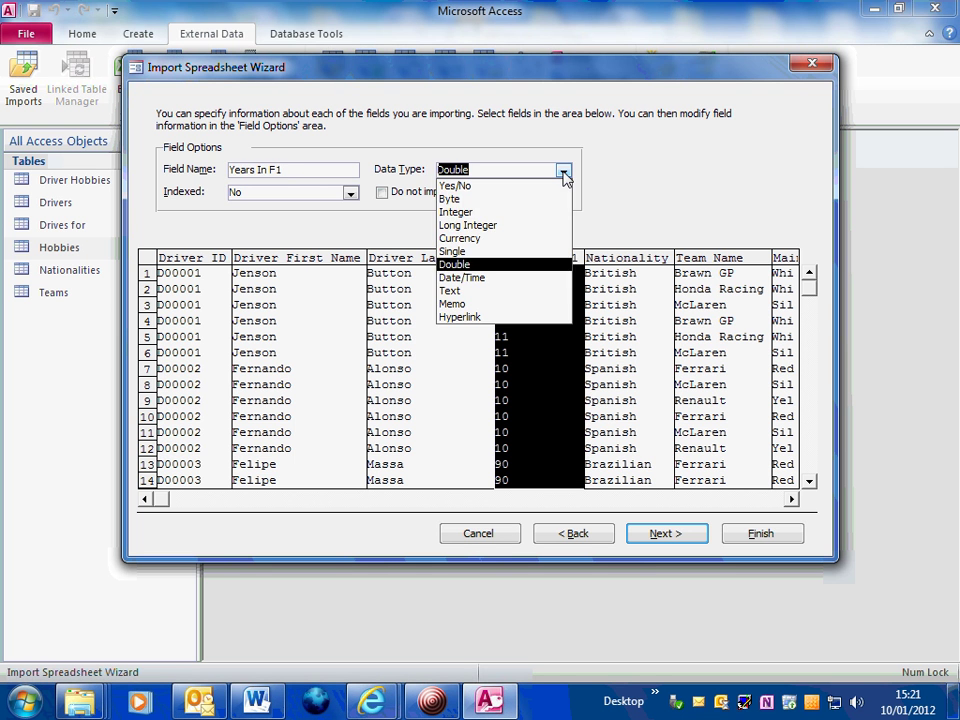
left_click(491, 226)
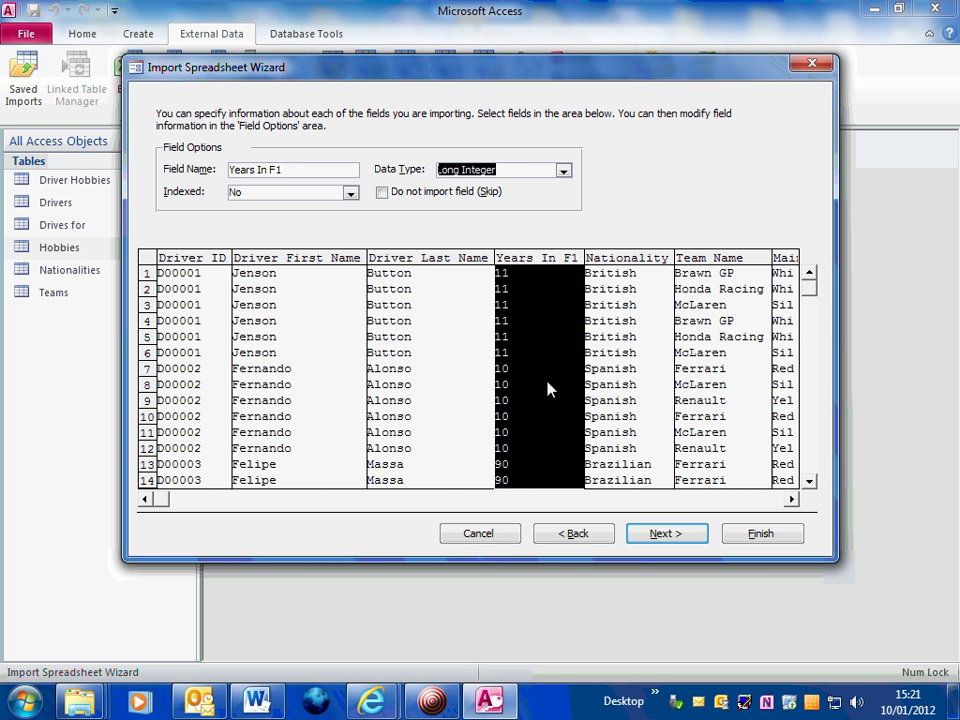
- Check the Nationality, Team Name and Main car colour fields and set the Current Car number field's data type to Long Integer
left_click(792, 502)
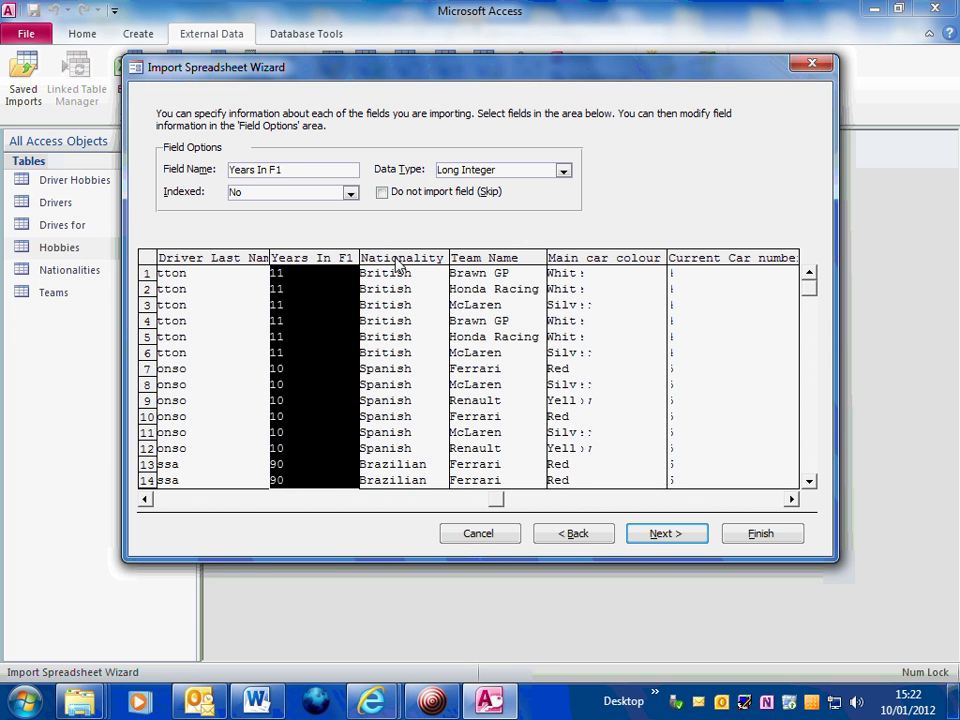
left_click(398, 263)
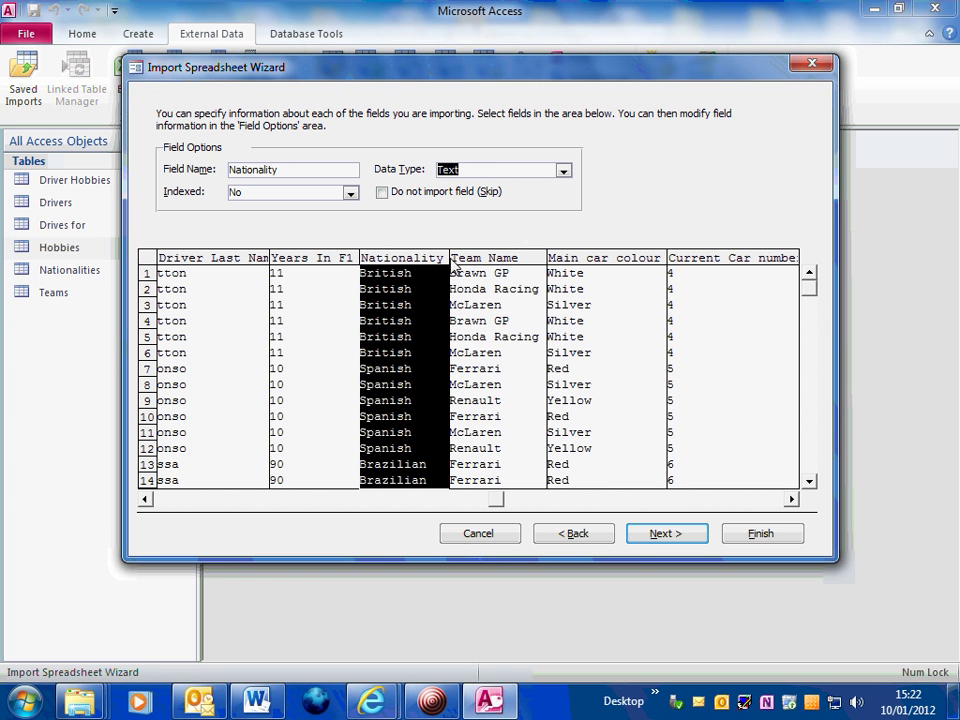
left_click(506, 263)
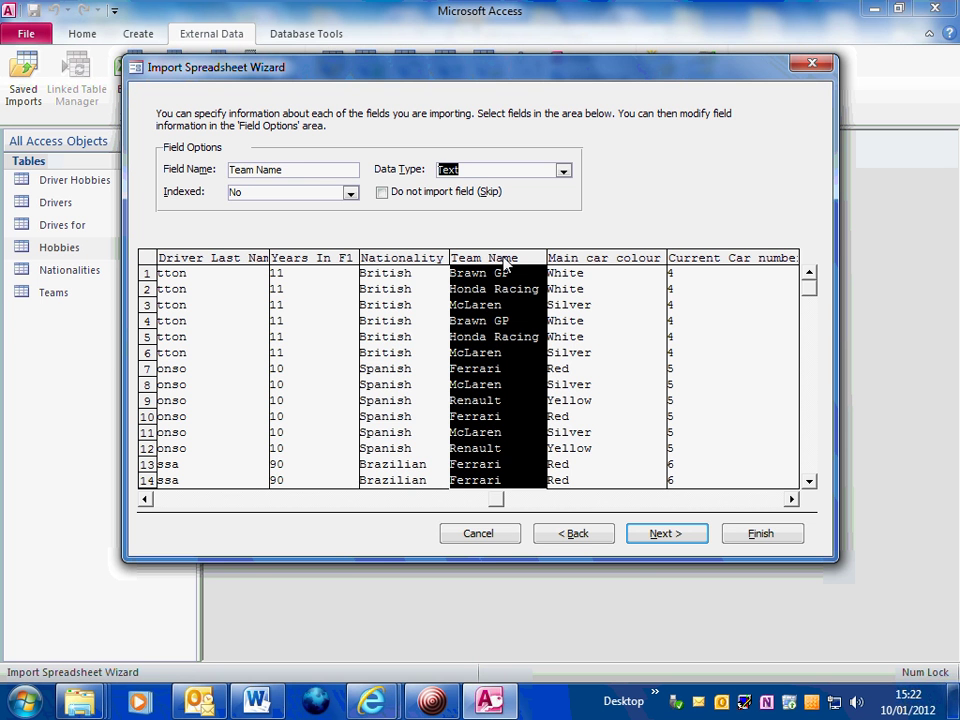
left_click(619, 260)
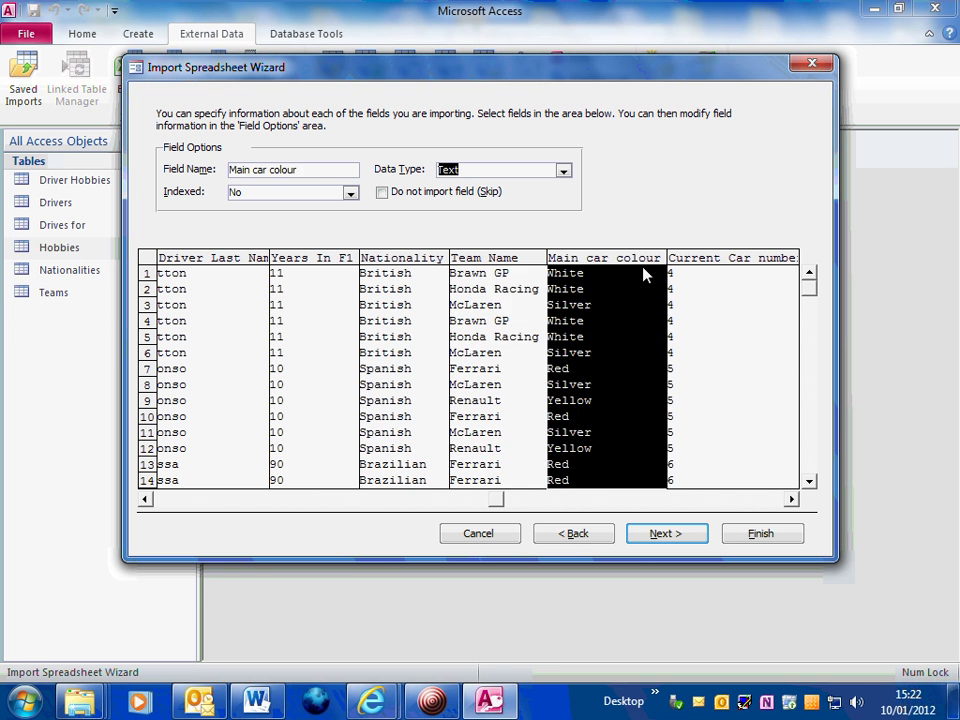
left_click(724, 261)
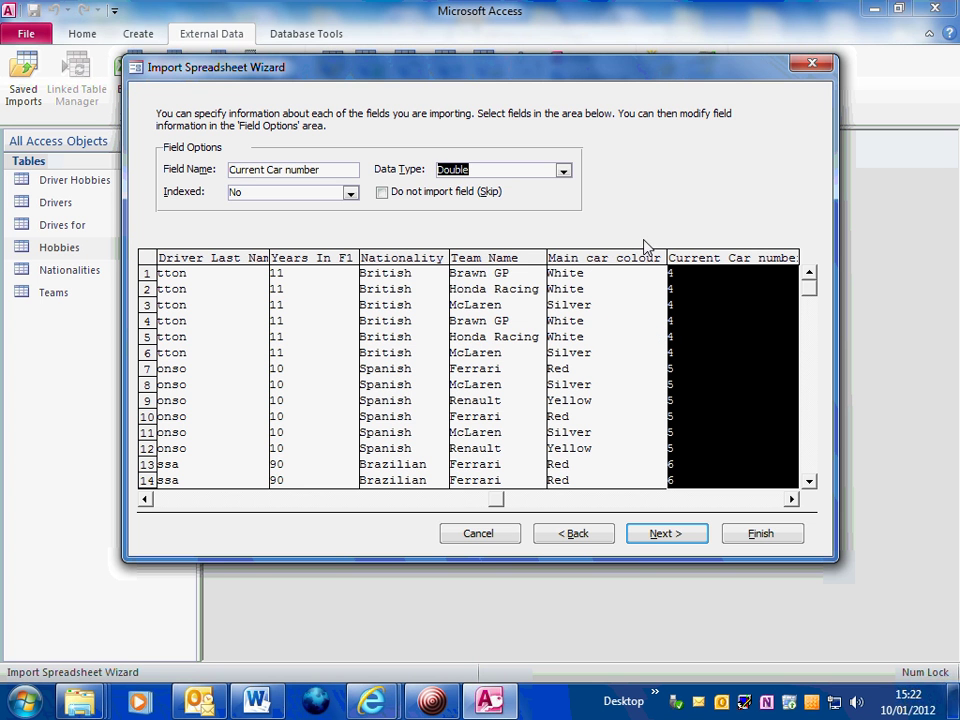
left_click(565, 172)
left_click(515, 230)
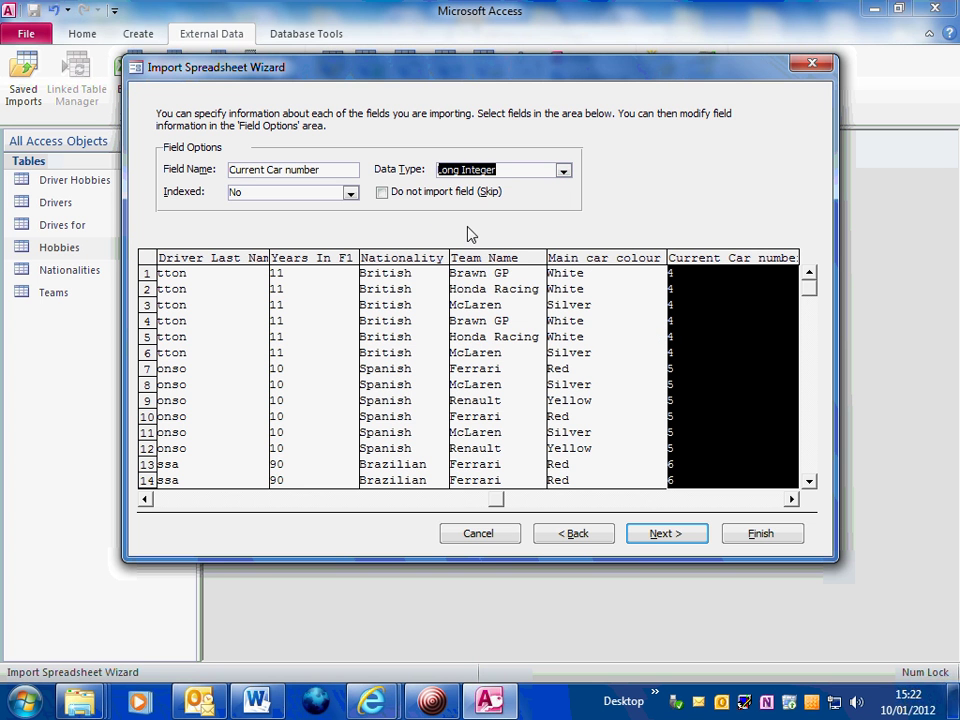
- Check the field options of World Champ and Hobbies, including the data types available for World Champ
left_click_drag(792, 500, 792, 500)
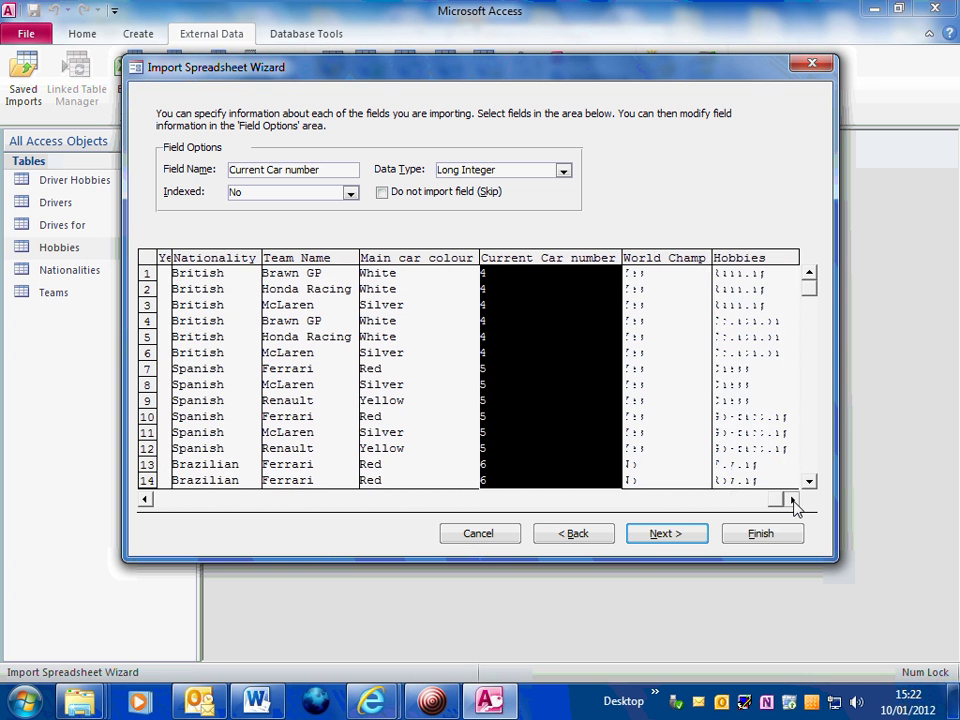
left_click(655, 268)
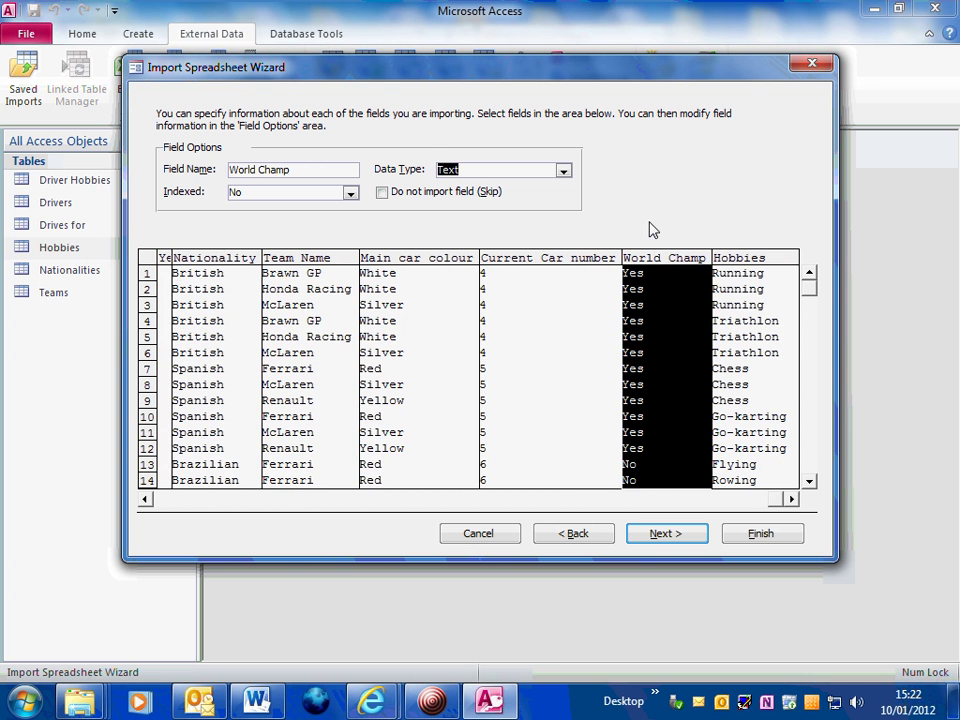
left_click(563, 172)
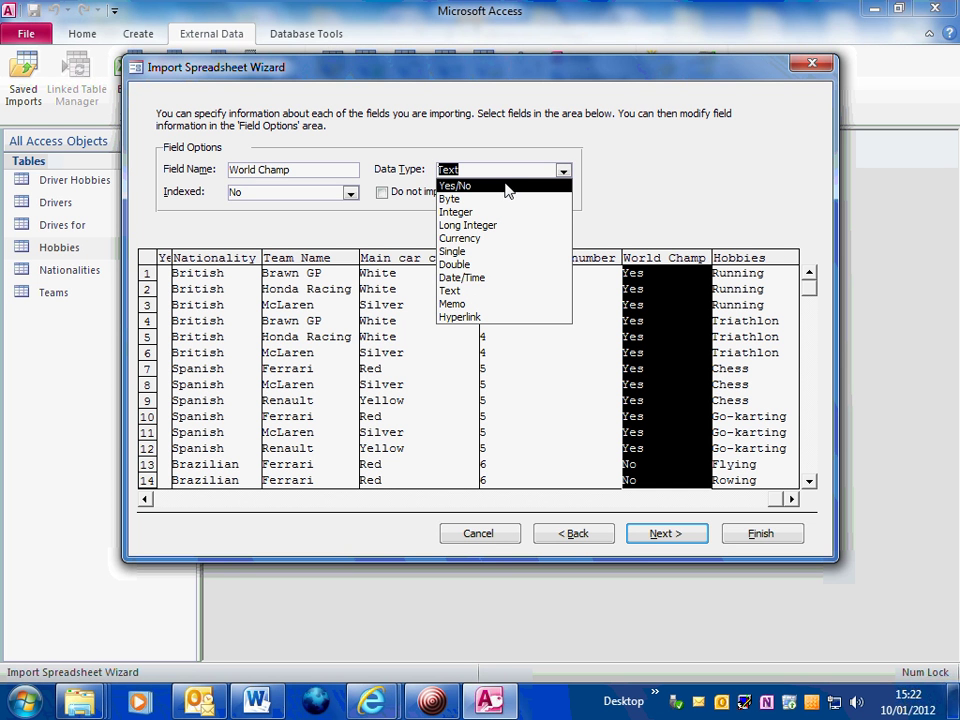
left_click(563, 170)
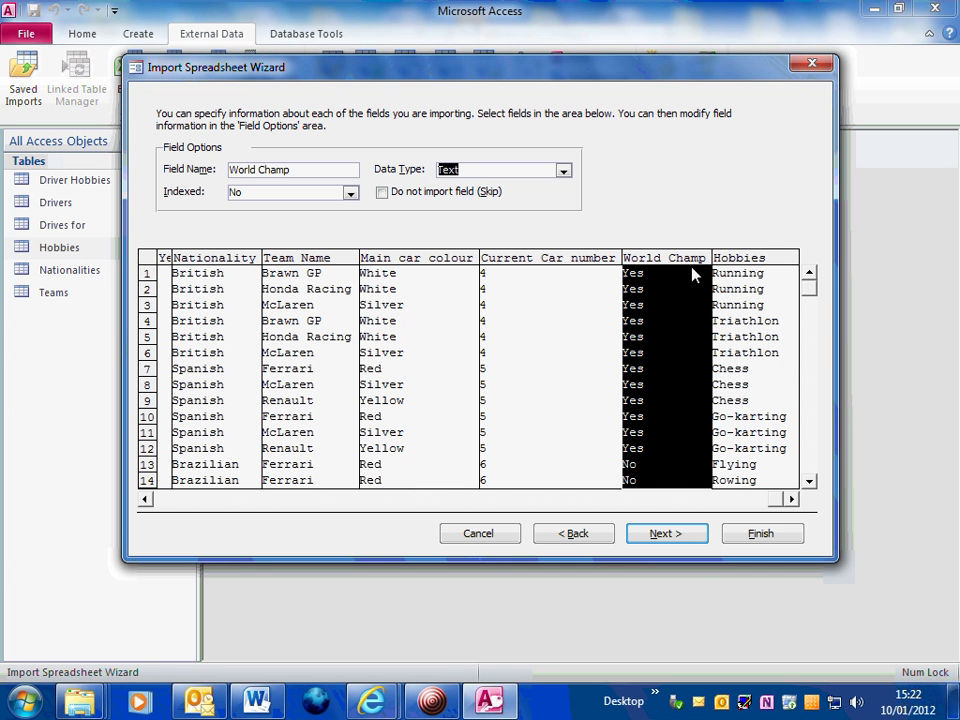
left_click(764, 258)
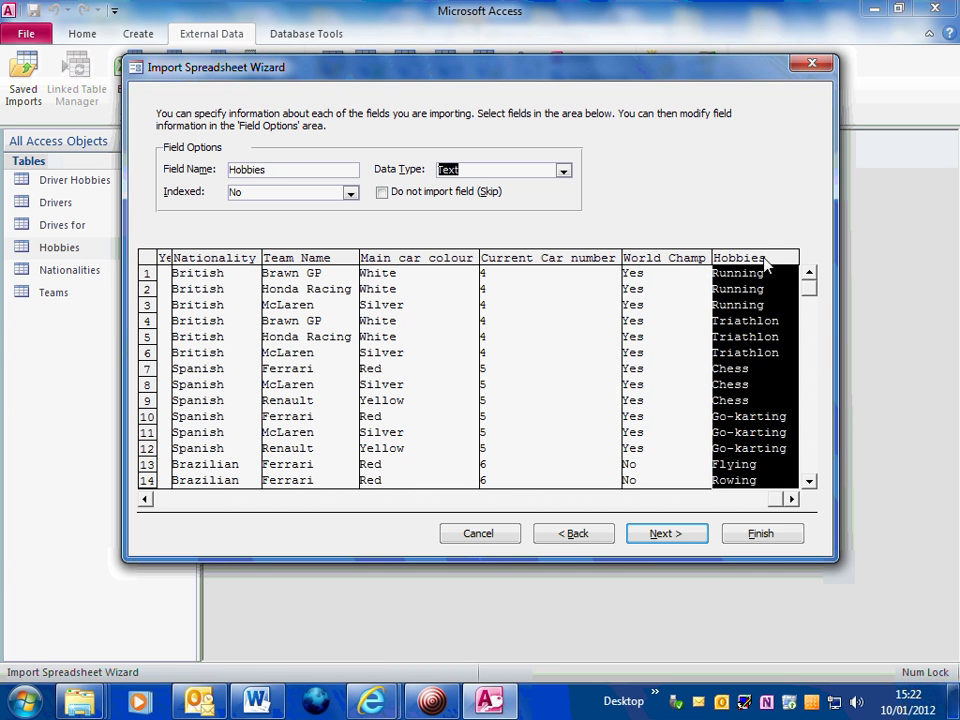
- Choose no primary key for the new table and finish the import into a table named Import data
left_click(663, 537)
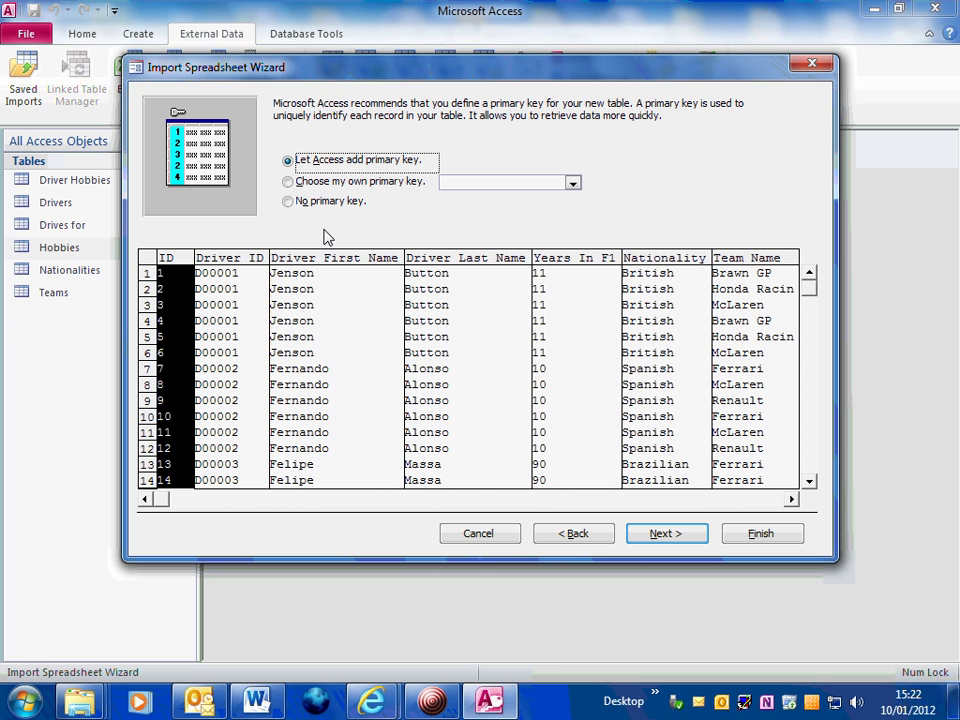
left_click(288, 202)
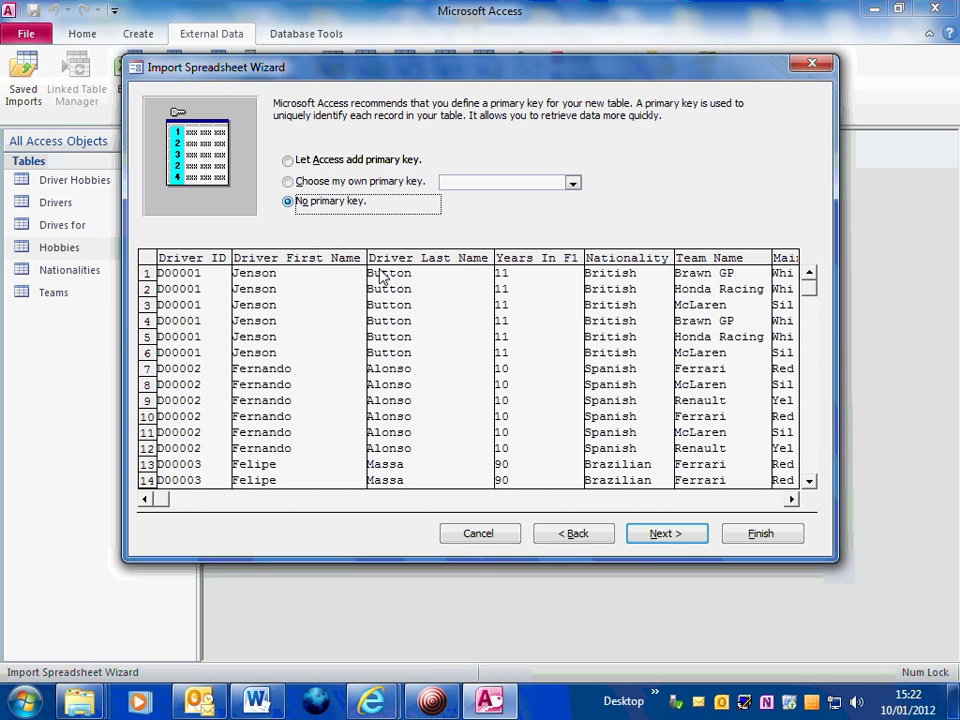
left_click(663, 534)
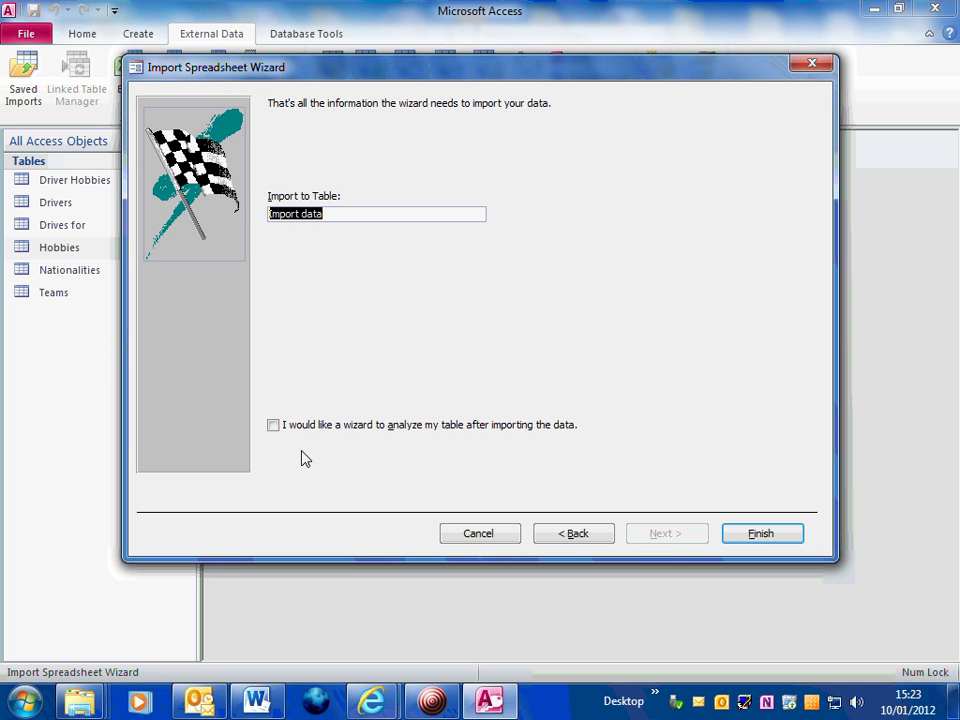
left_click(761, 534)
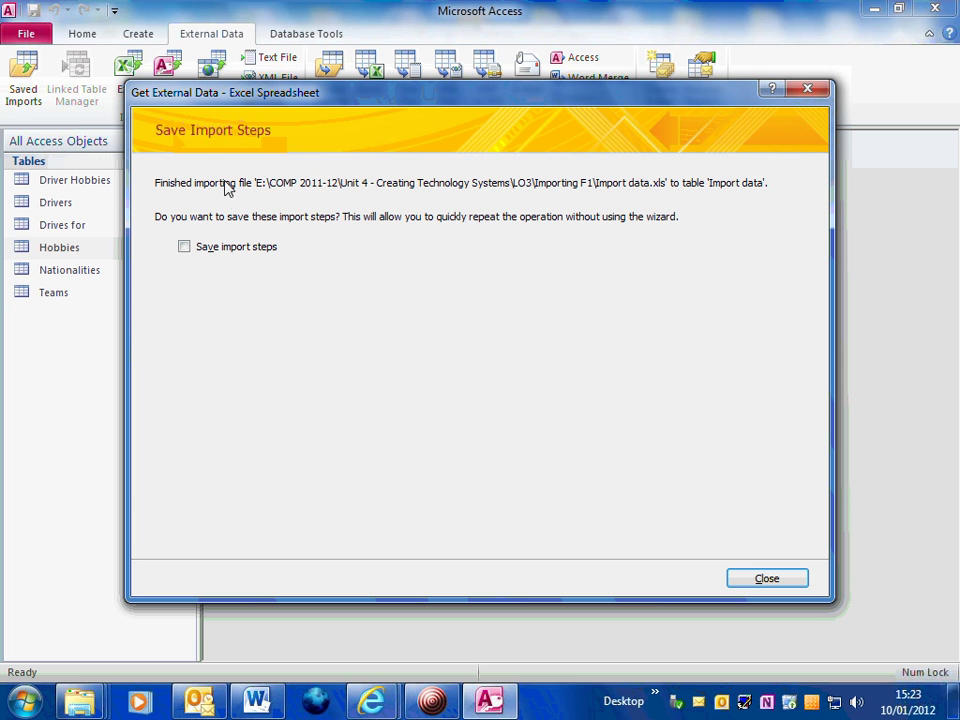
- Save the import steps under the unused name Import-Import data2.2, without creating an Outlook task
left_click(184, 248)
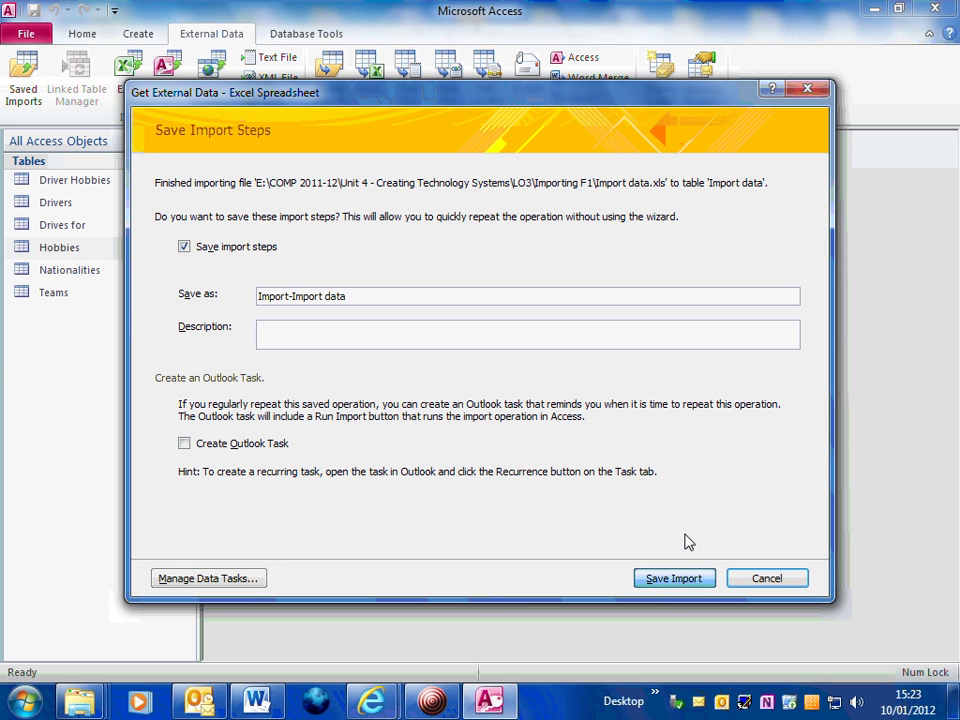
key("Return")
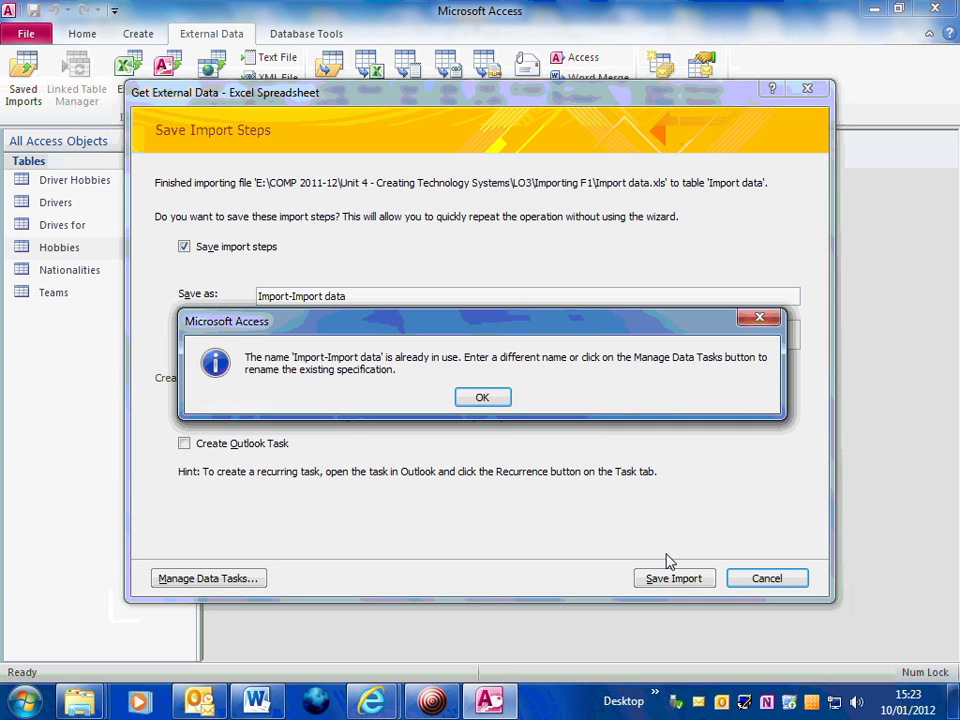
left_click(483, 399)
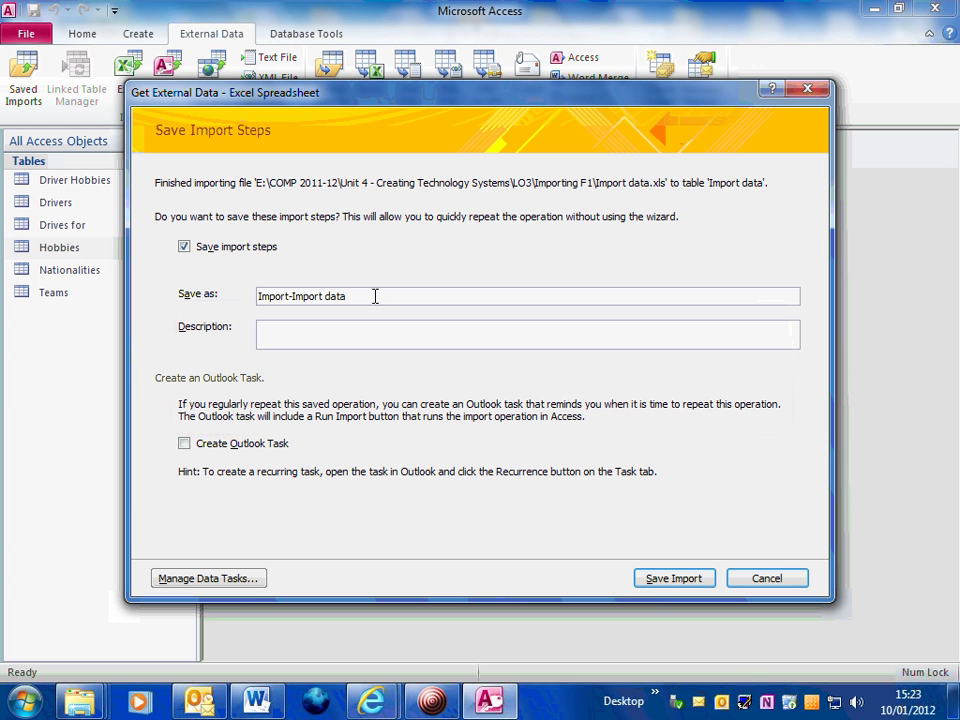
type("2")
left_click(686, 584)
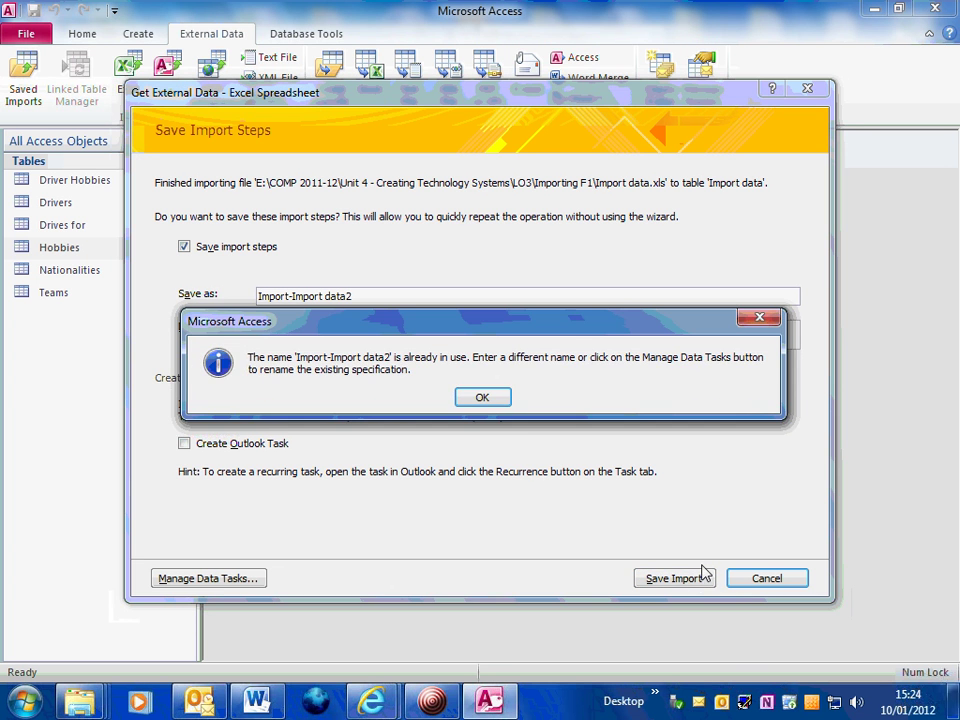
left_click(487, 397)
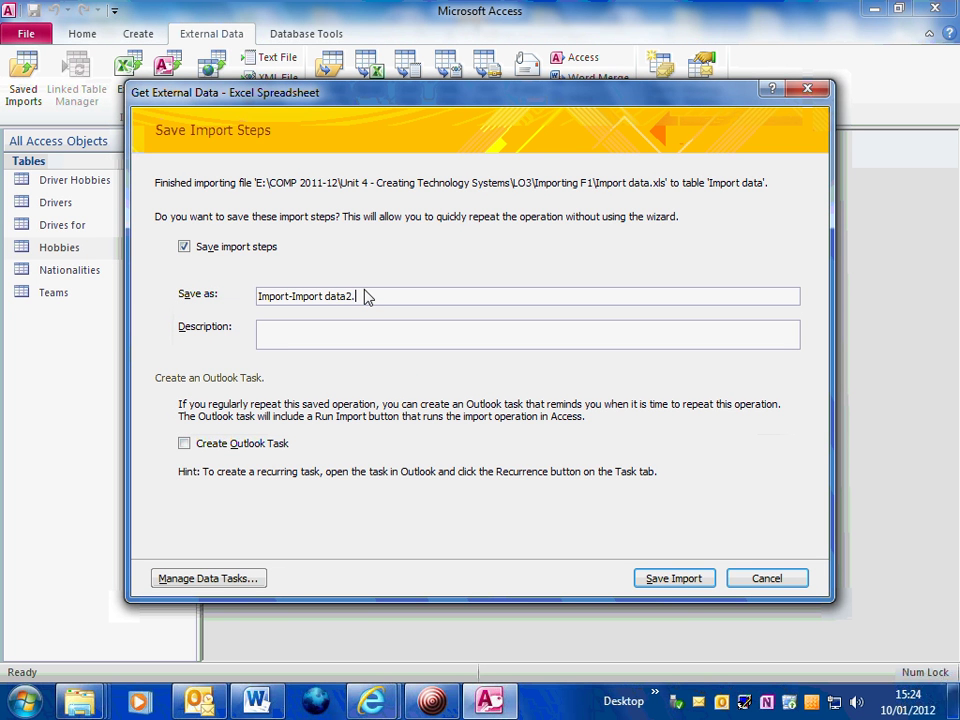
left_click(684, 582)
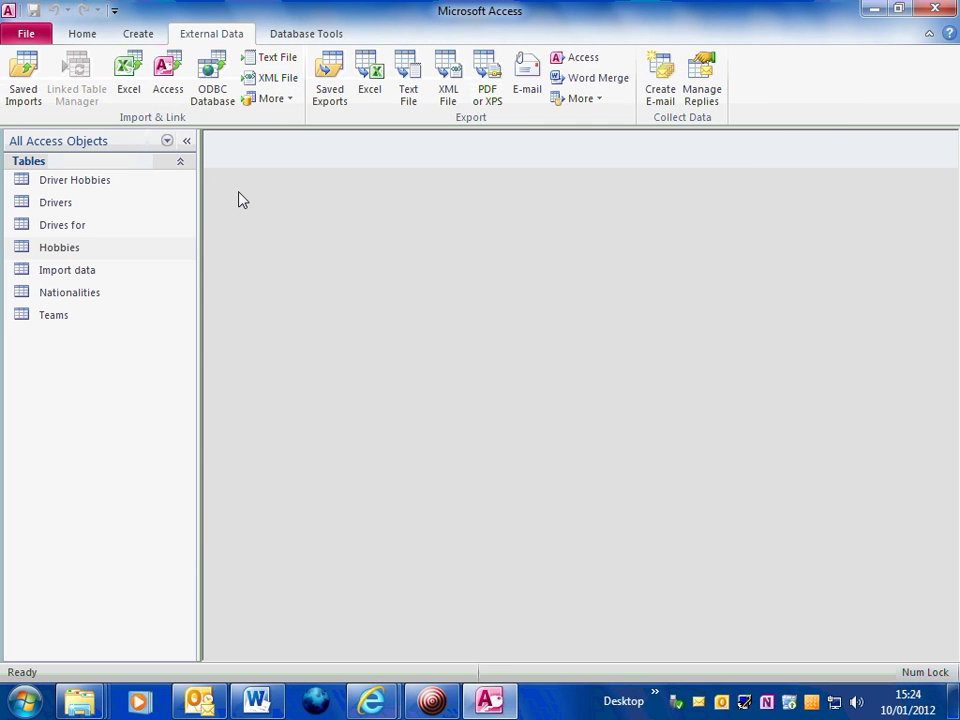
- Check the list of saved imports, and look through the records of the new Import data table before closing it
left_click(25, 90)
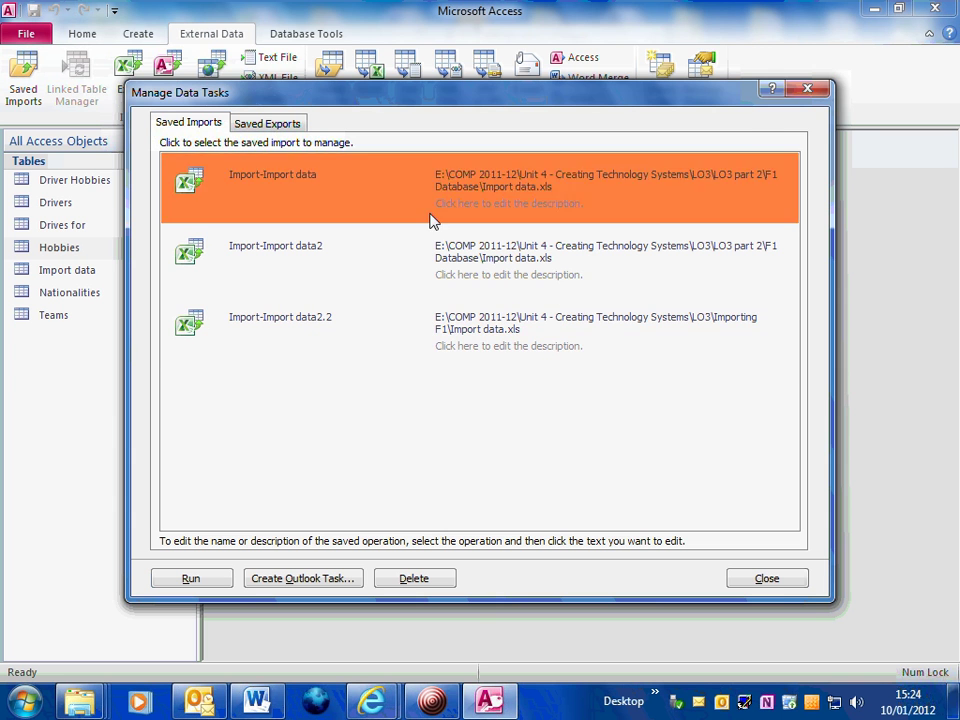
left_click(767, 580)
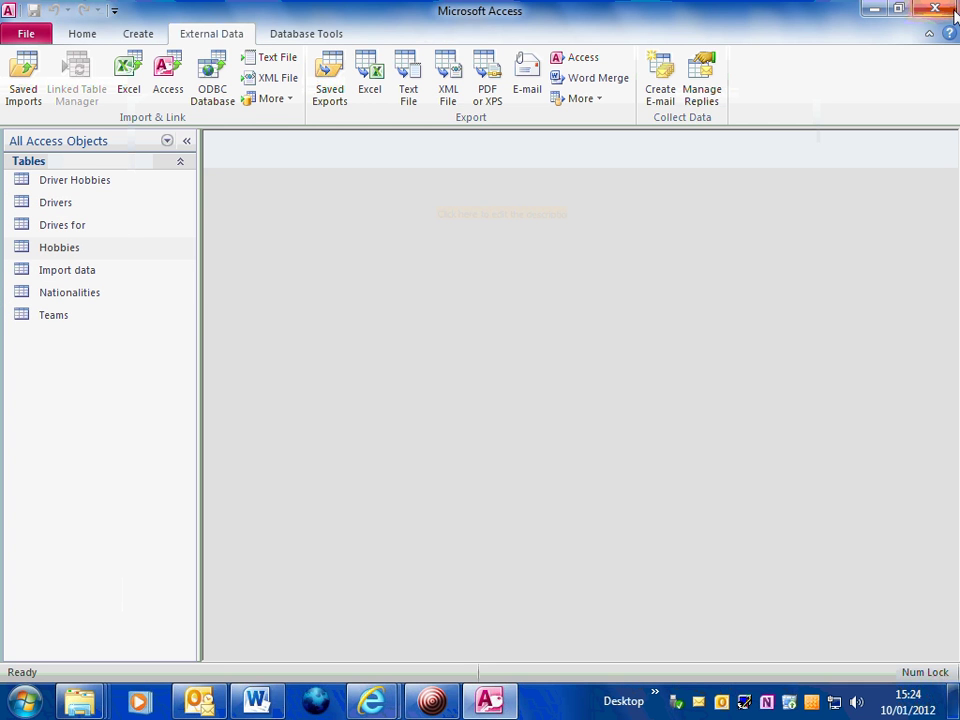
double_click(32, 274)
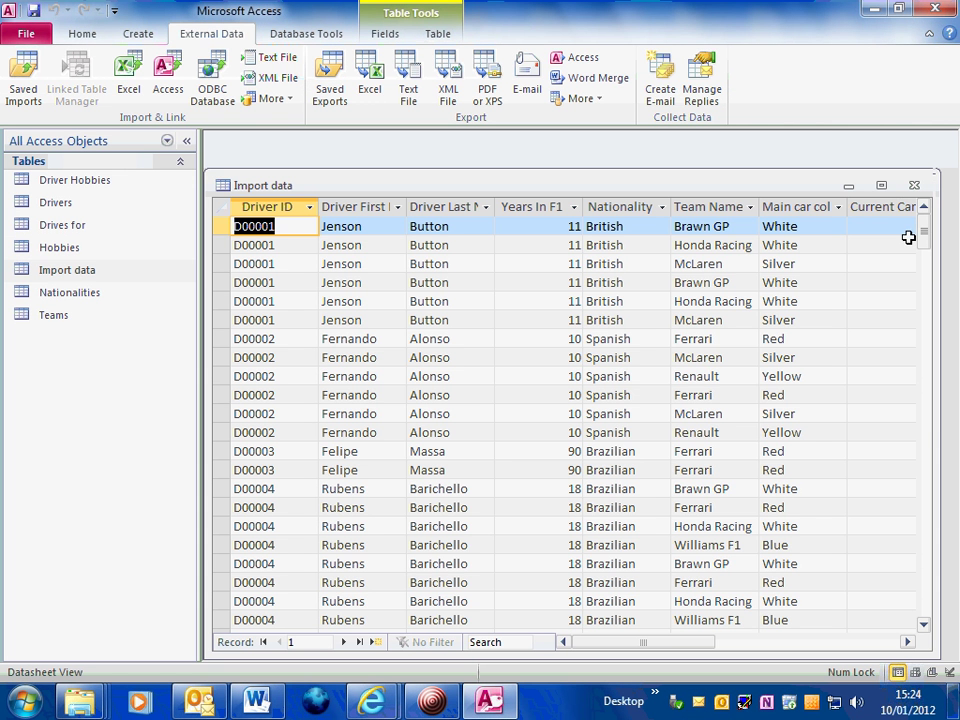
left_click_drag(925, 236, 930, 326)
left_click(924, 207)
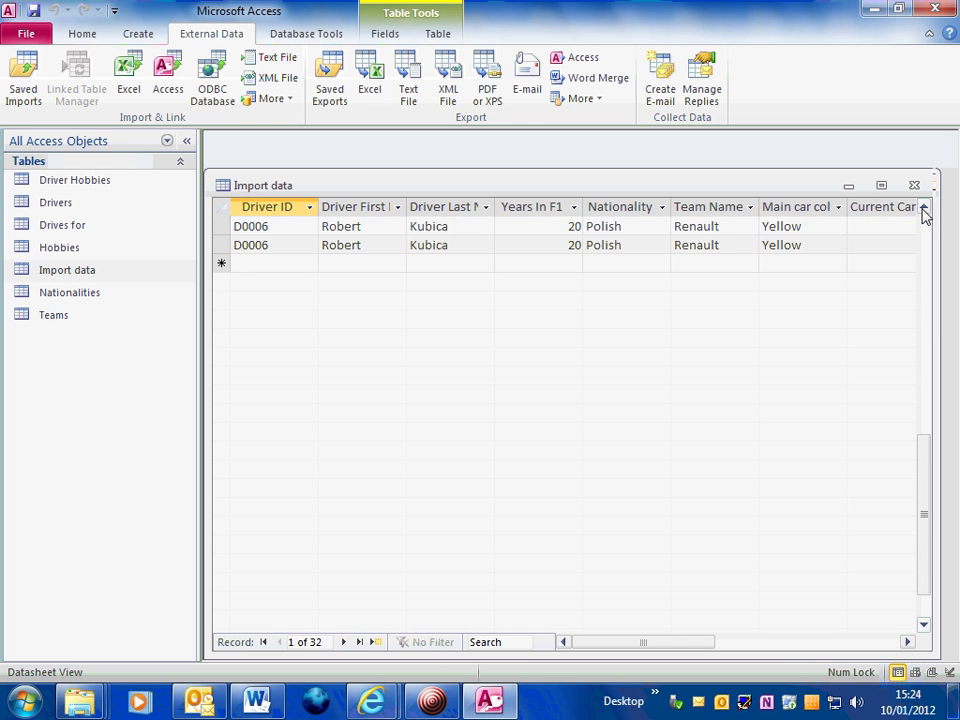
left_click(924, 207)
left_click_drag(924, 208, 924, 208)
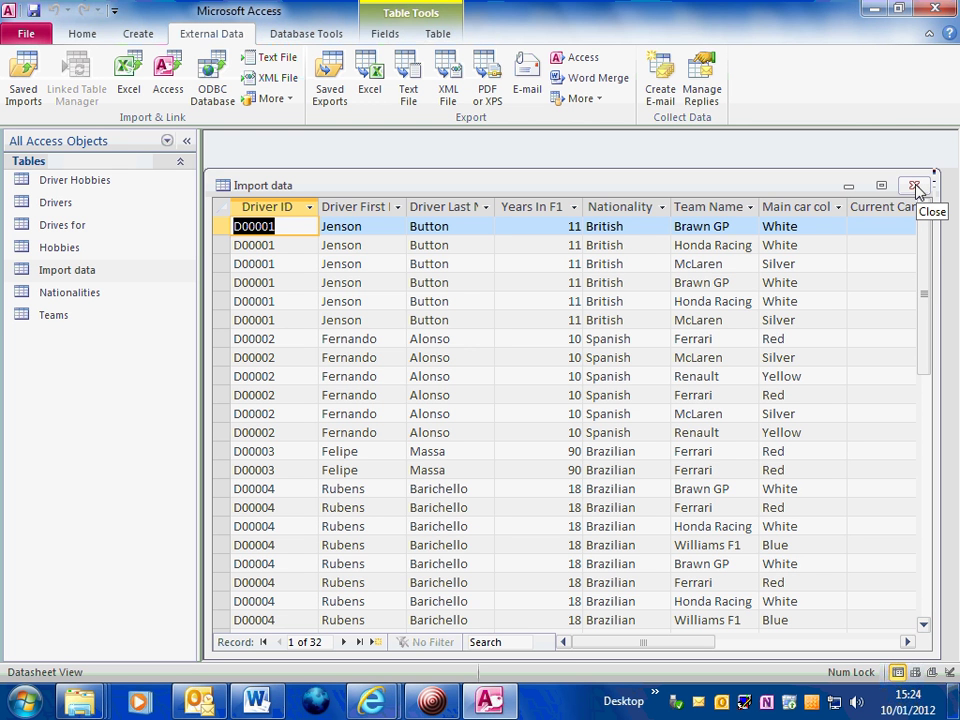
left_click(919, 191)
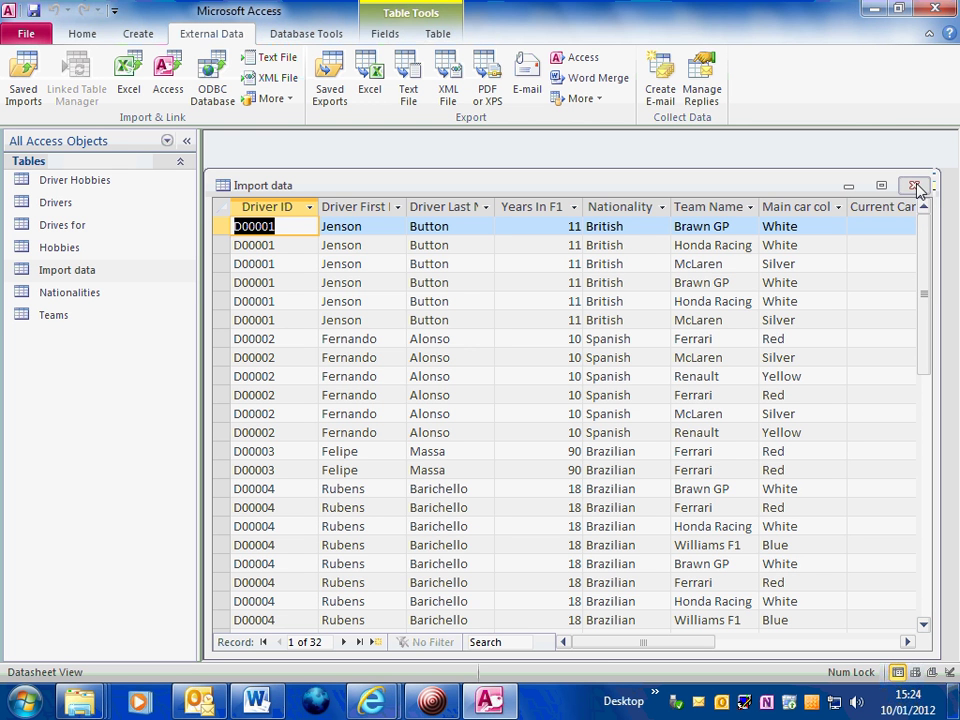